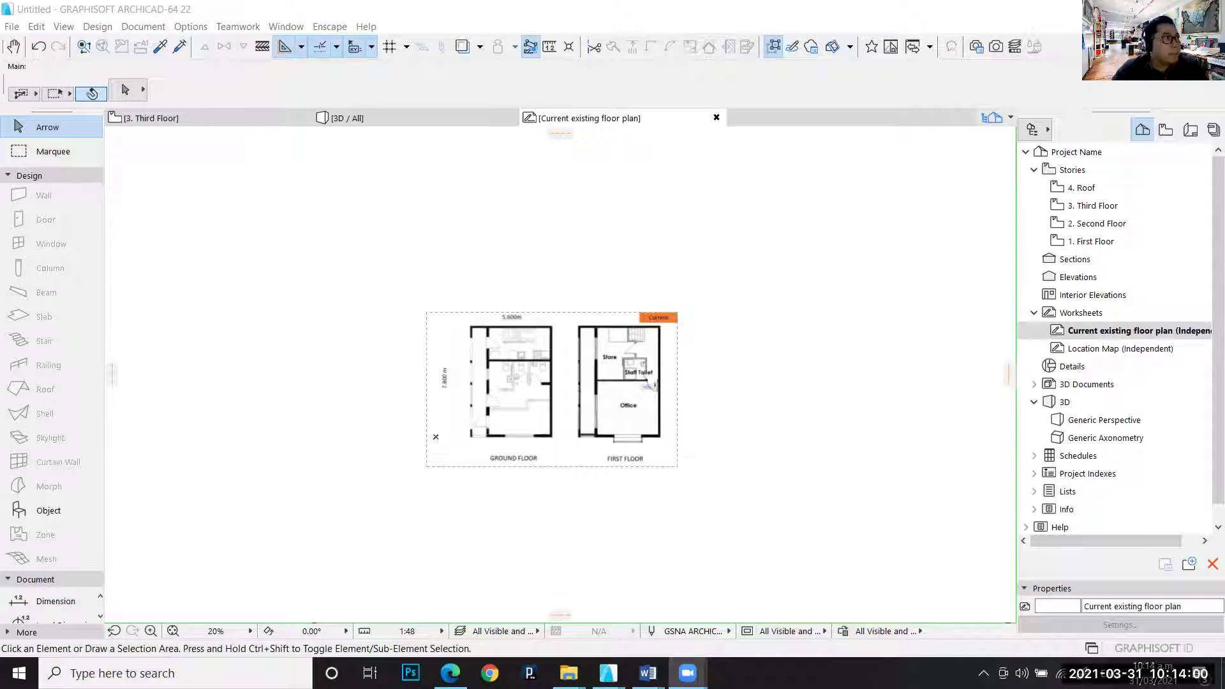
Delete the placed ground and first floor plan drawing from the Current existing floor plan worksheet
left_click(476, 255)
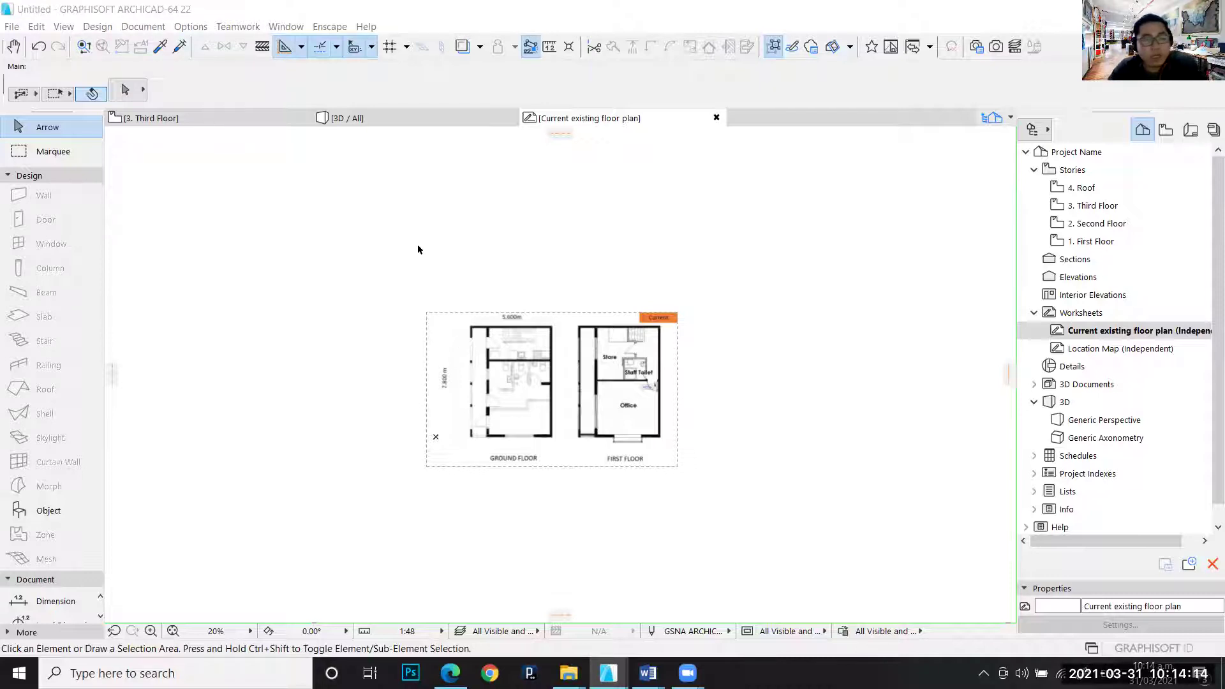
scroll(593, 381, "up", 3)
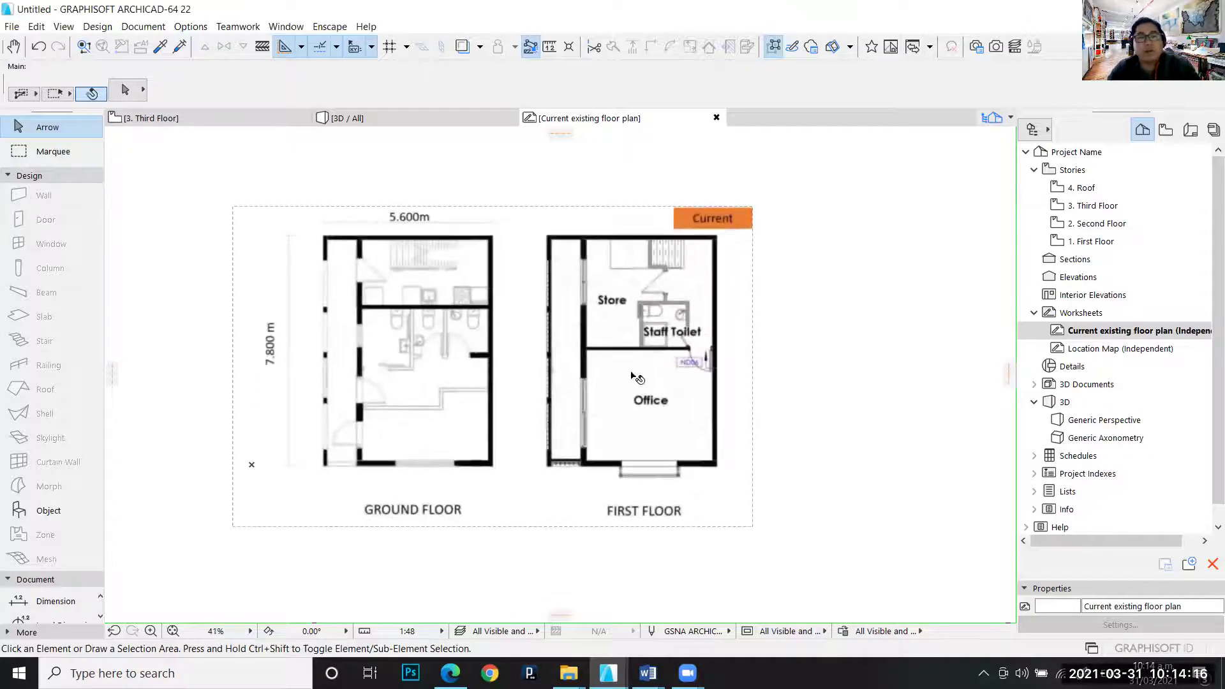
scroll(581, 304, "down", 2)
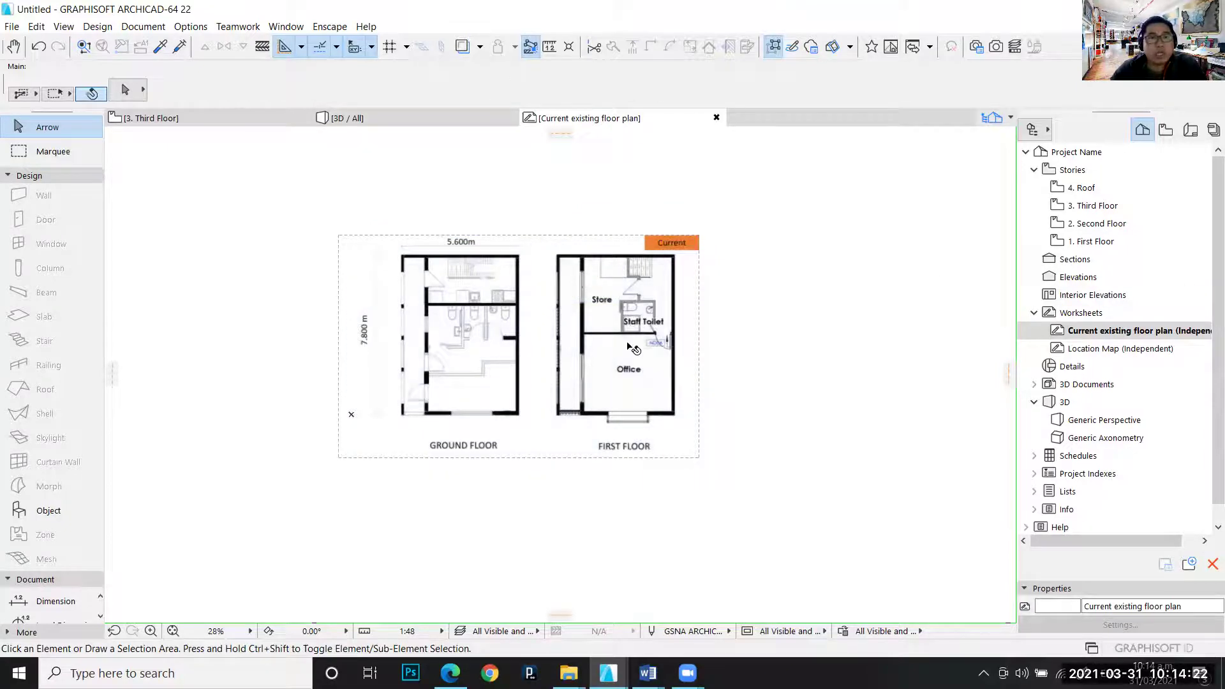
scroll(539, 410, "up", 2)
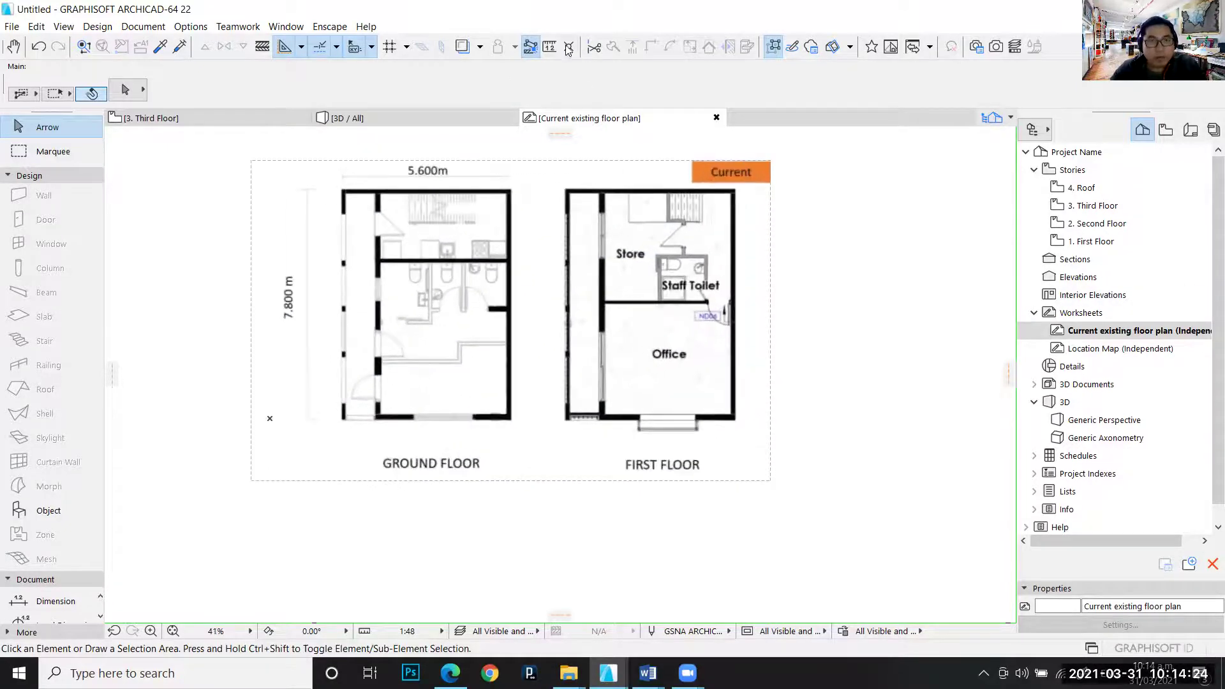
scroll(590, 249, "down", 3)
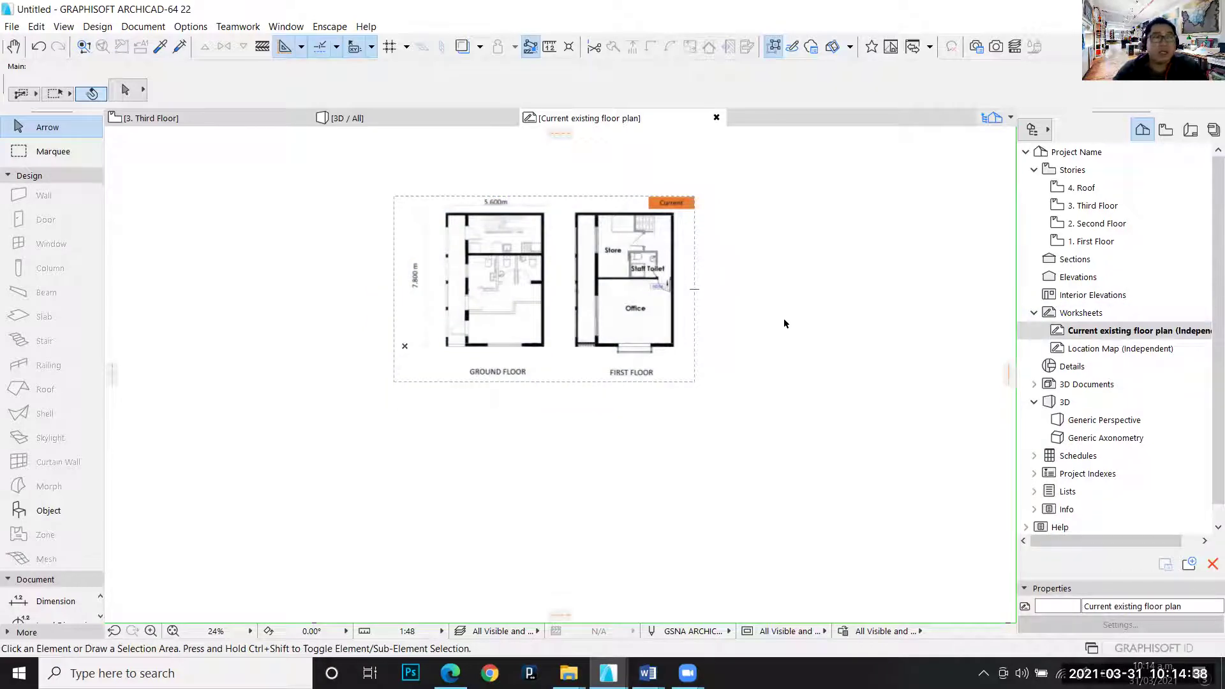
left_click(660, 248)
key("Delete")
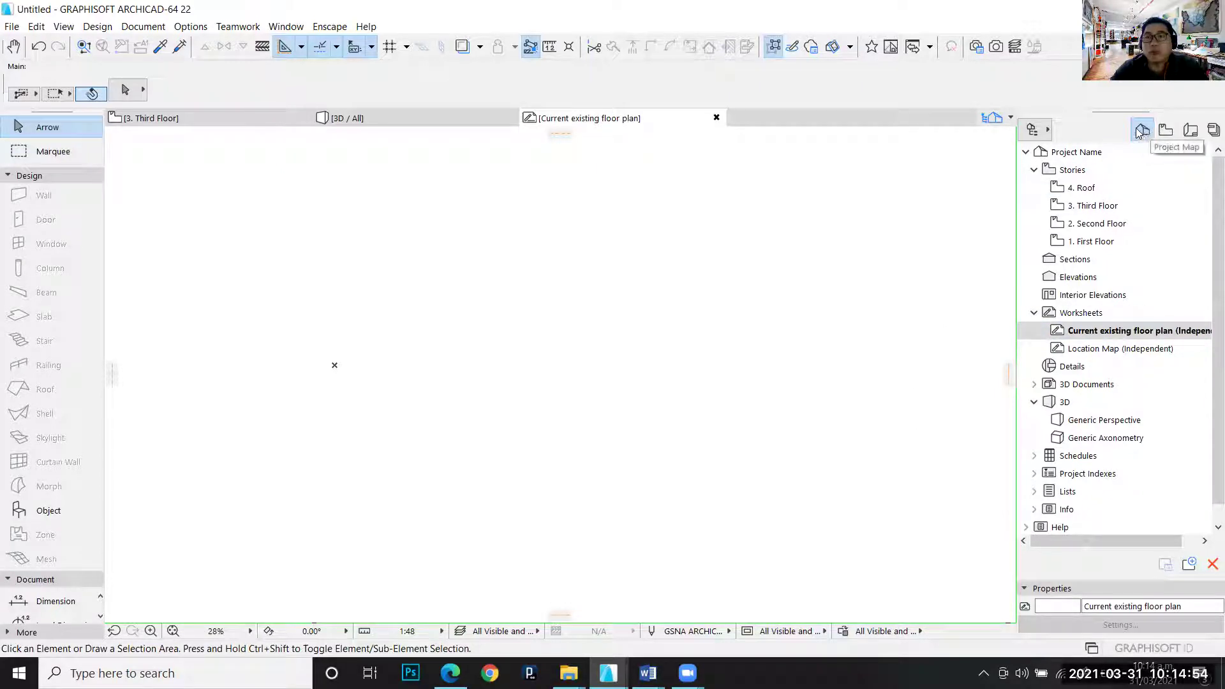
right_click(1082, 315)
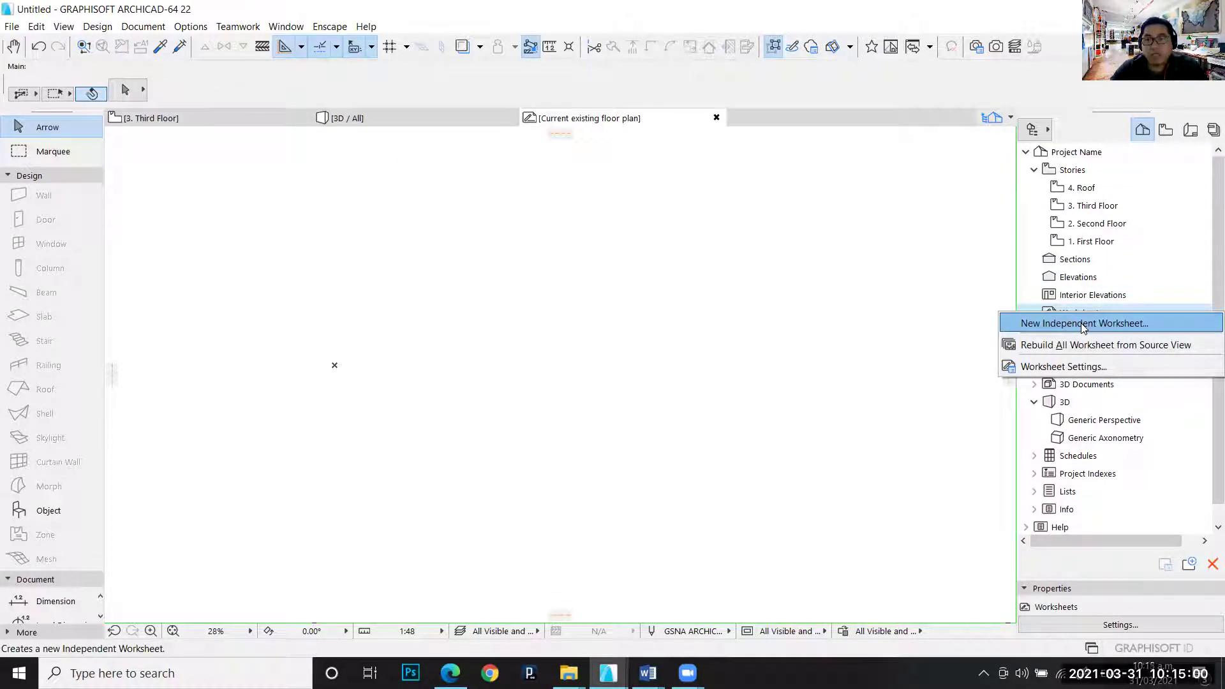
left_click(1080, 323)
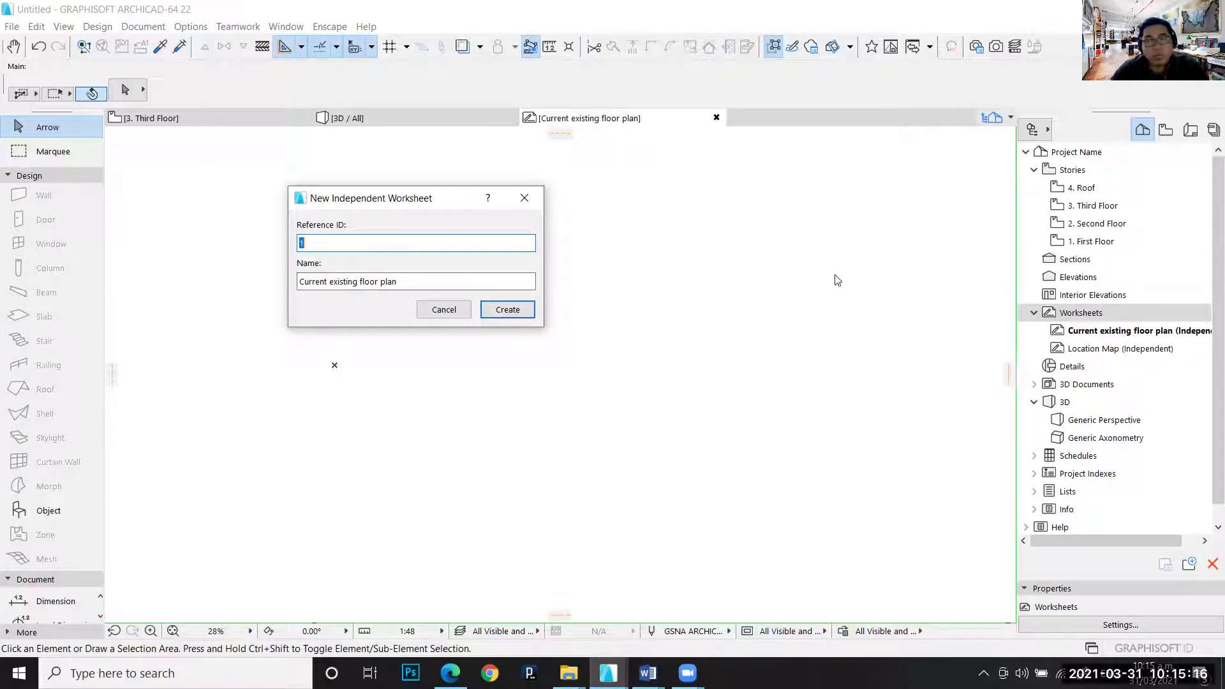
left_click(532, 206)
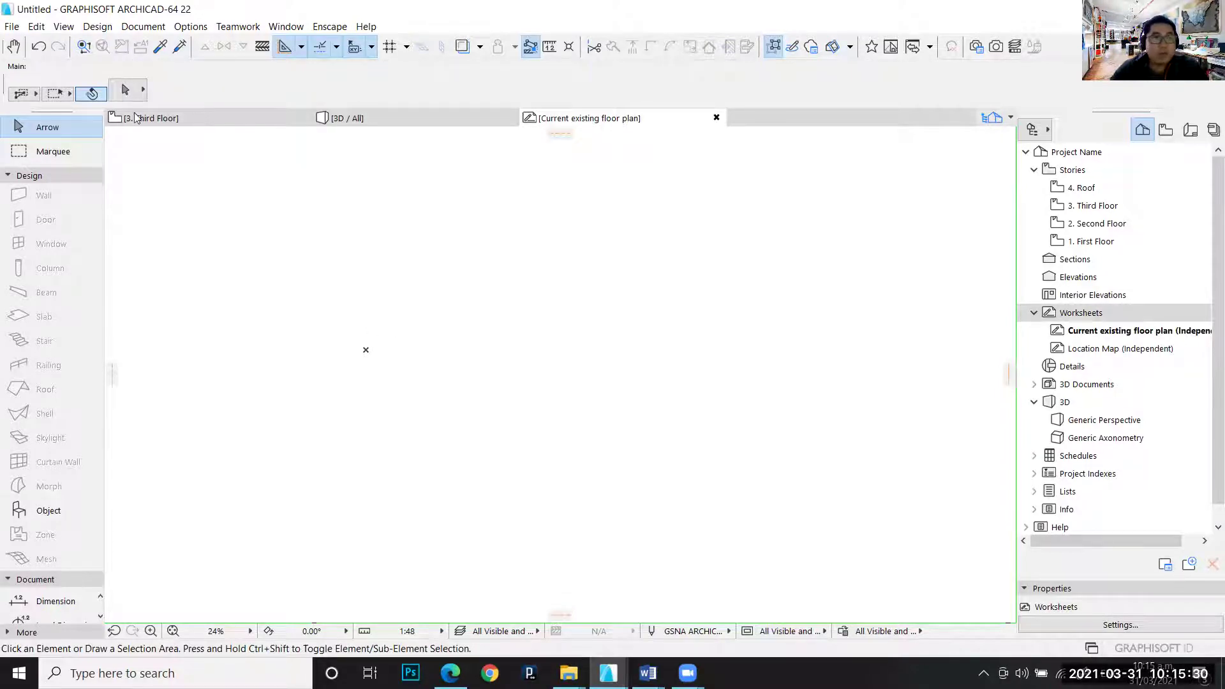
left_click(12, 27)
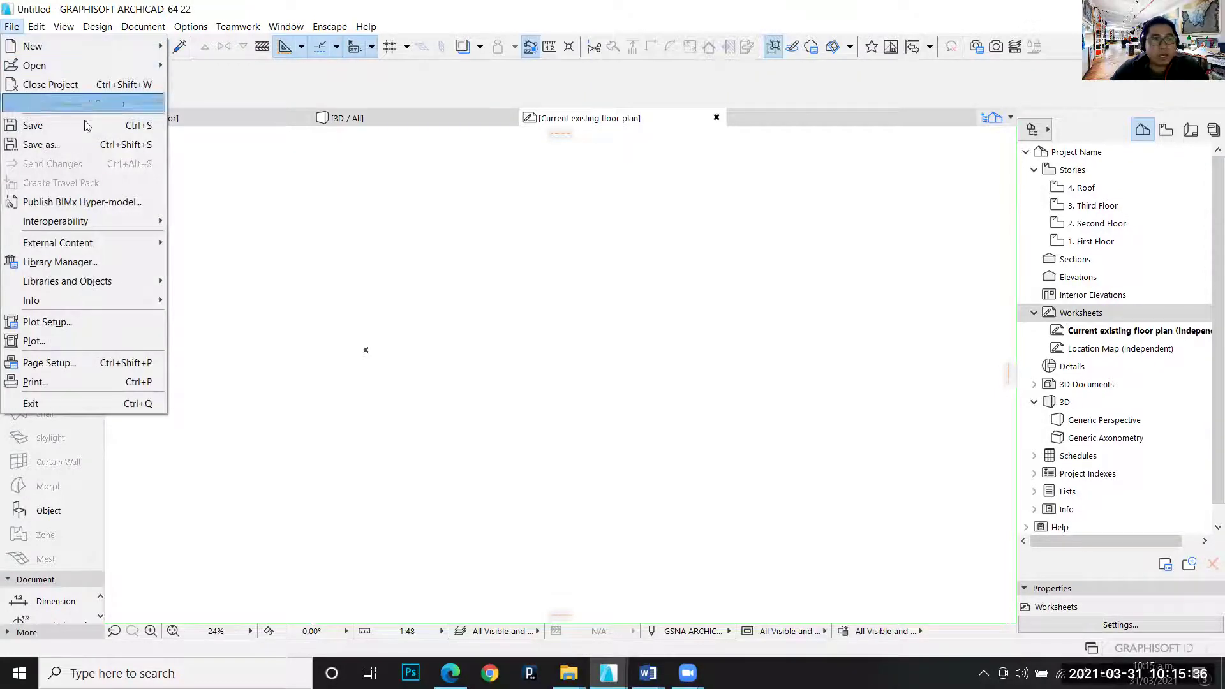
mouse_move(117, 236)
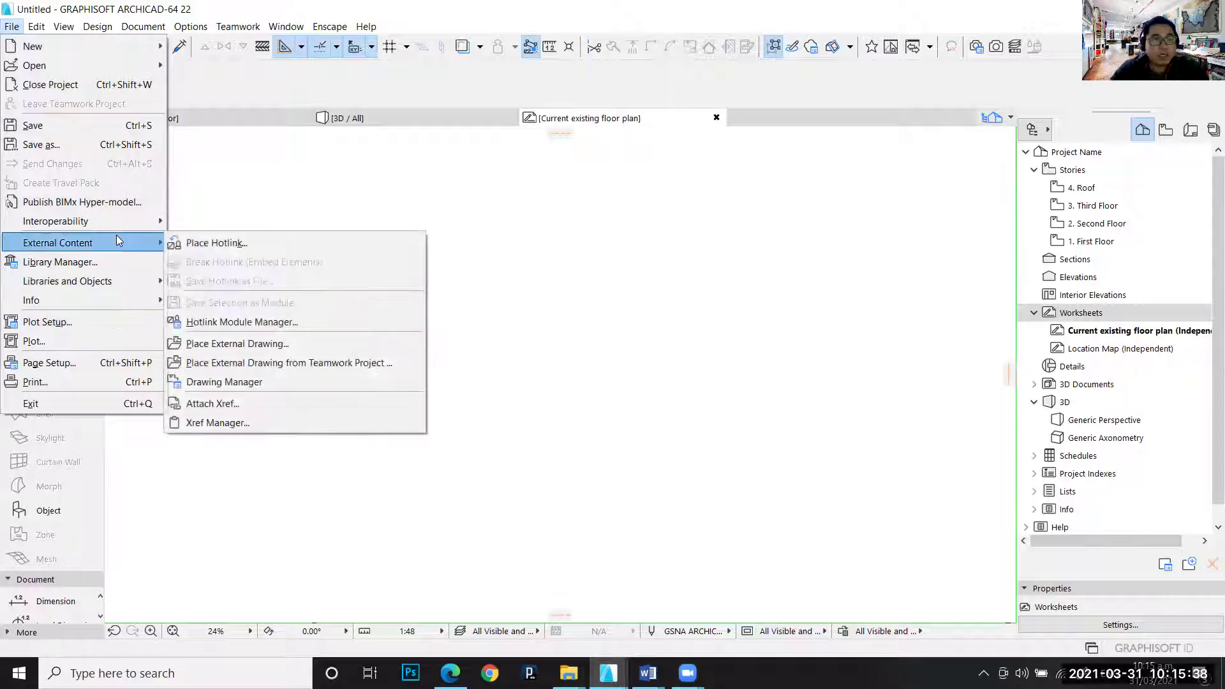
left_click(258, 344)
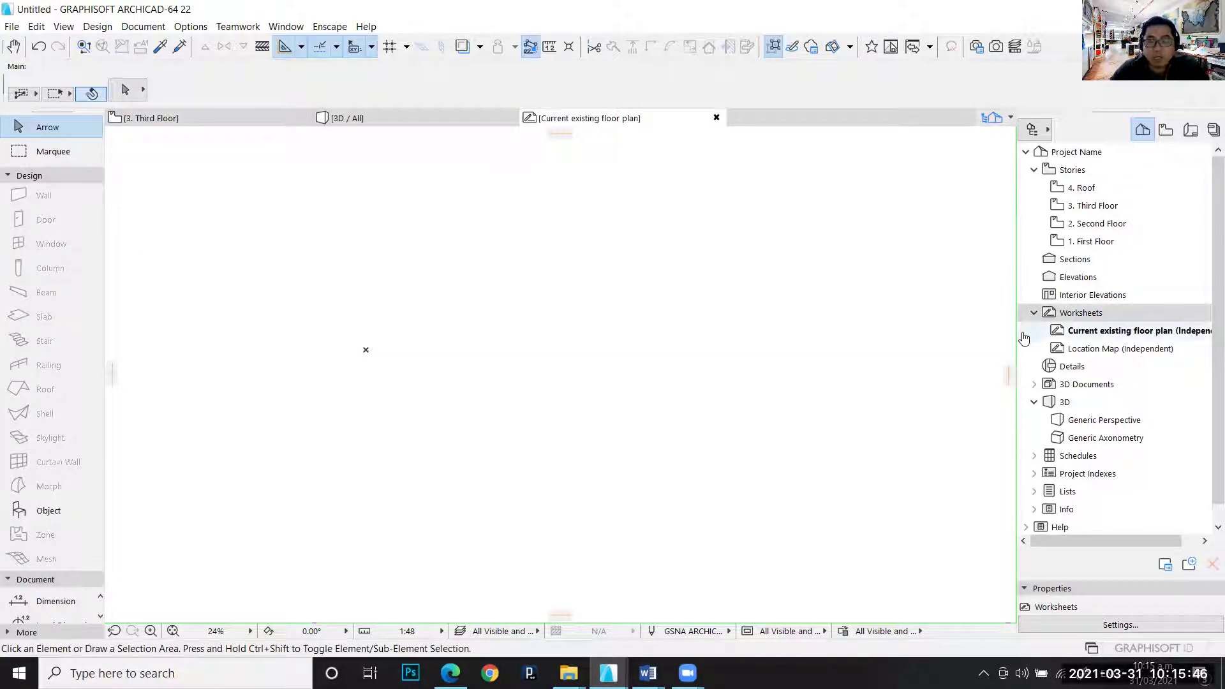
Open the AS2 drawings PDF as an external drawing for the Current existing floor plan worksheet, with all available file types shown
left_click(1082, 331)
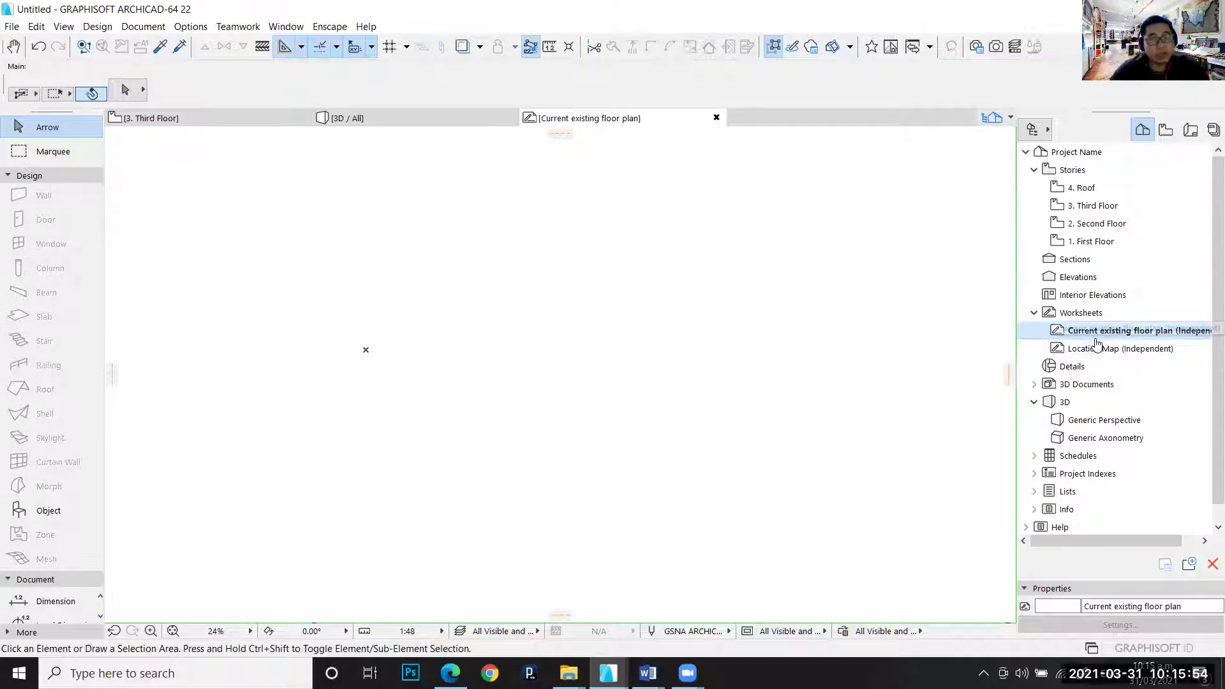
left_click(11, 26)
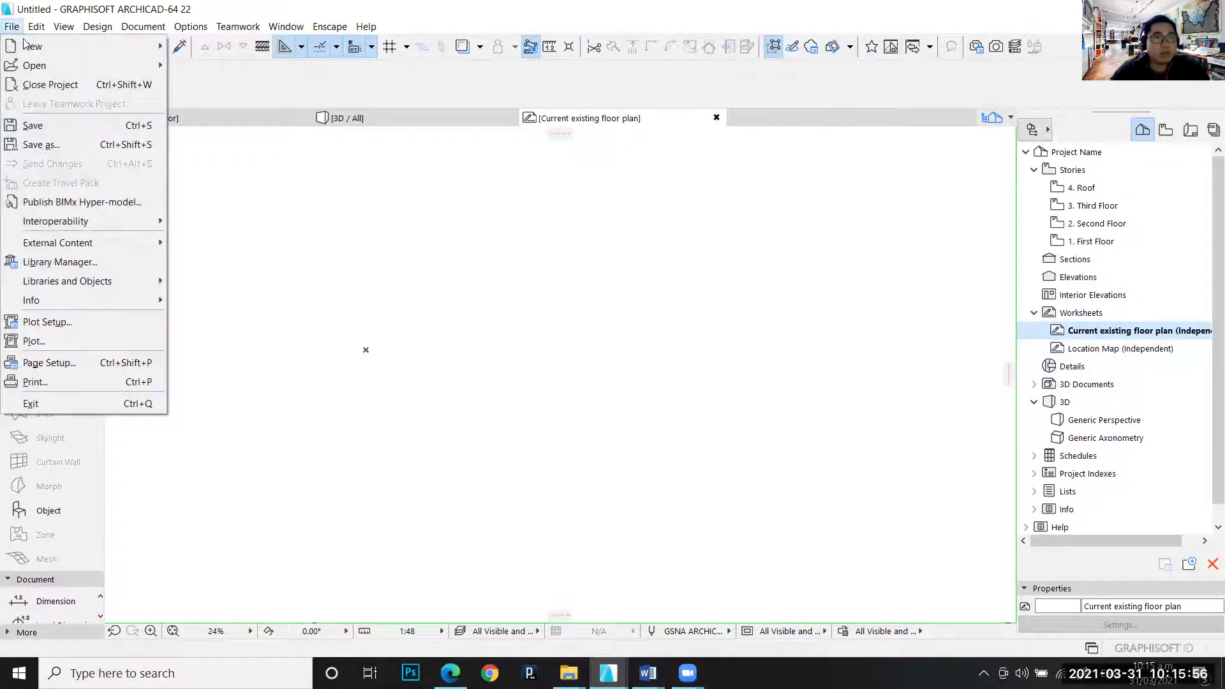
mouse_move(99, 244)
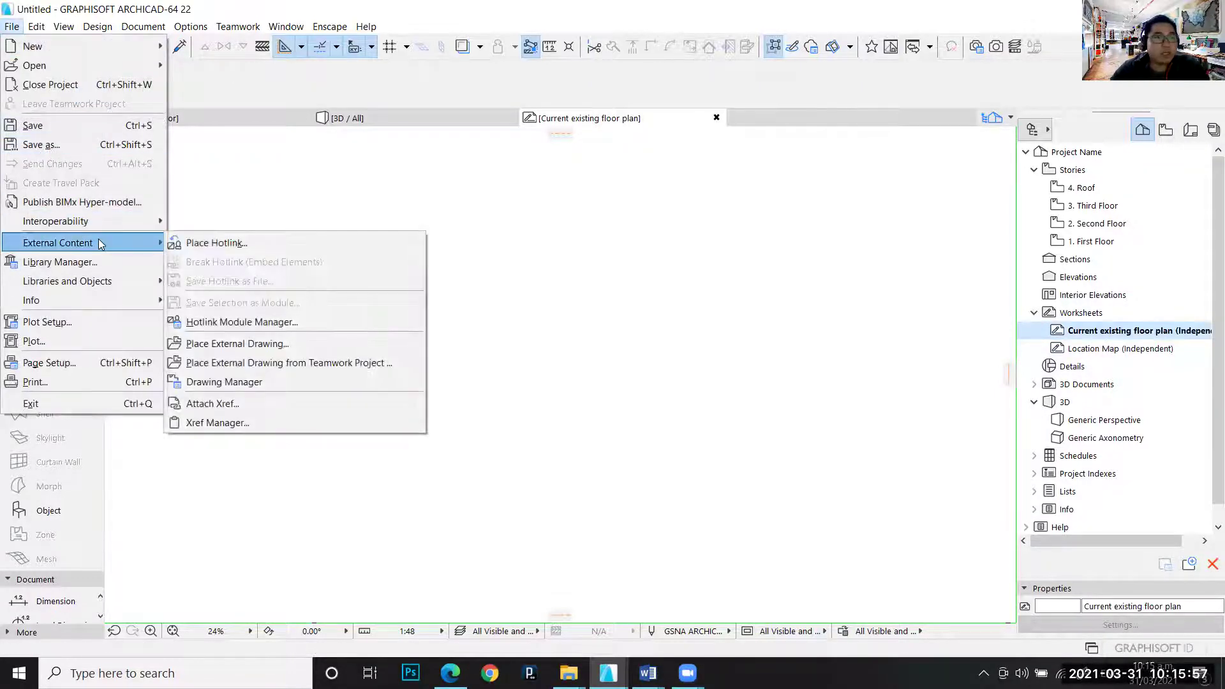
left_click(226, 344)
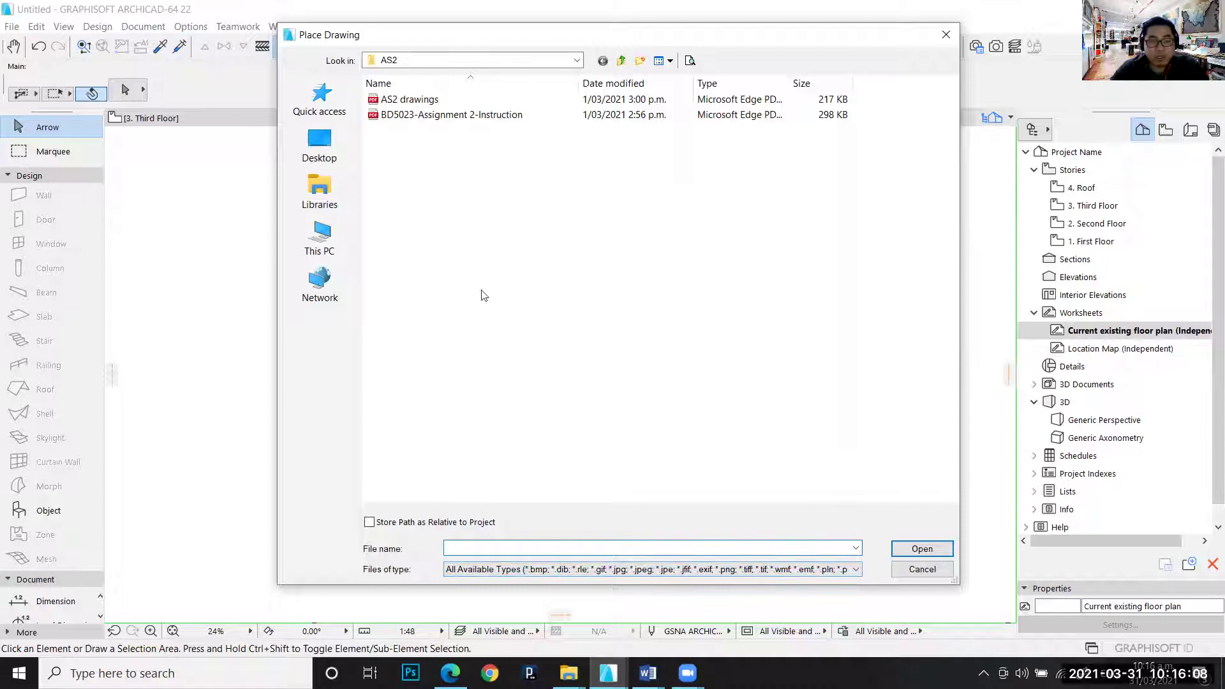
left_click(849, 570)
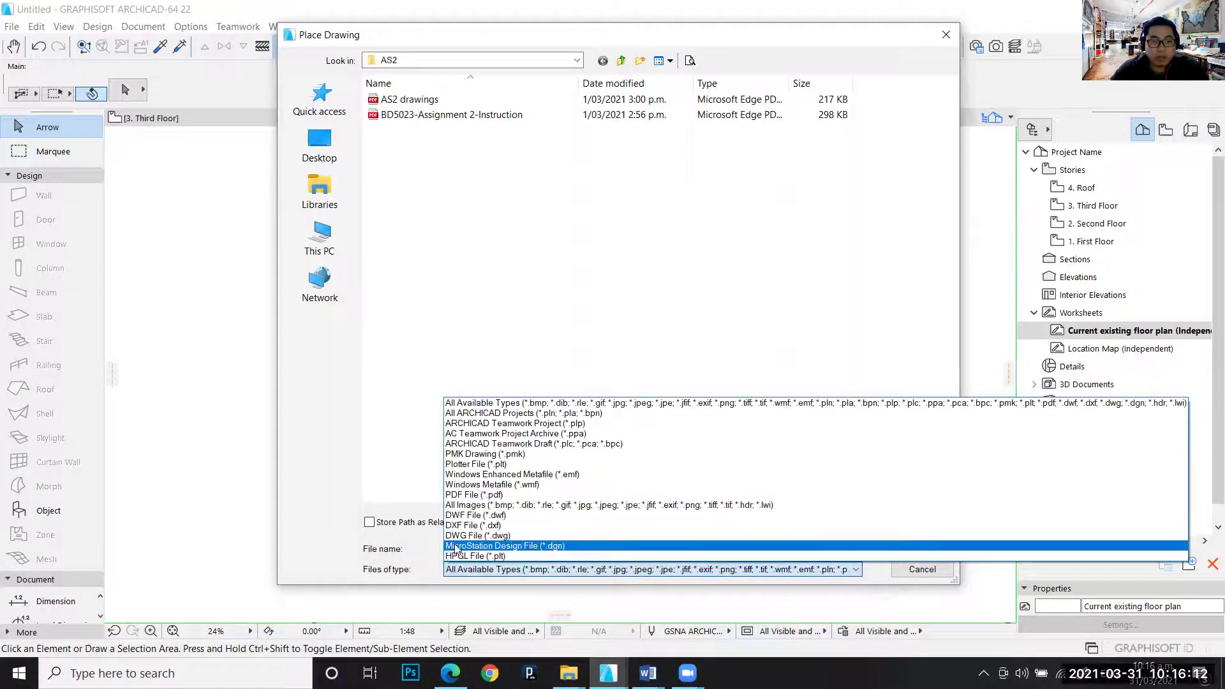
left_click(485, 404)
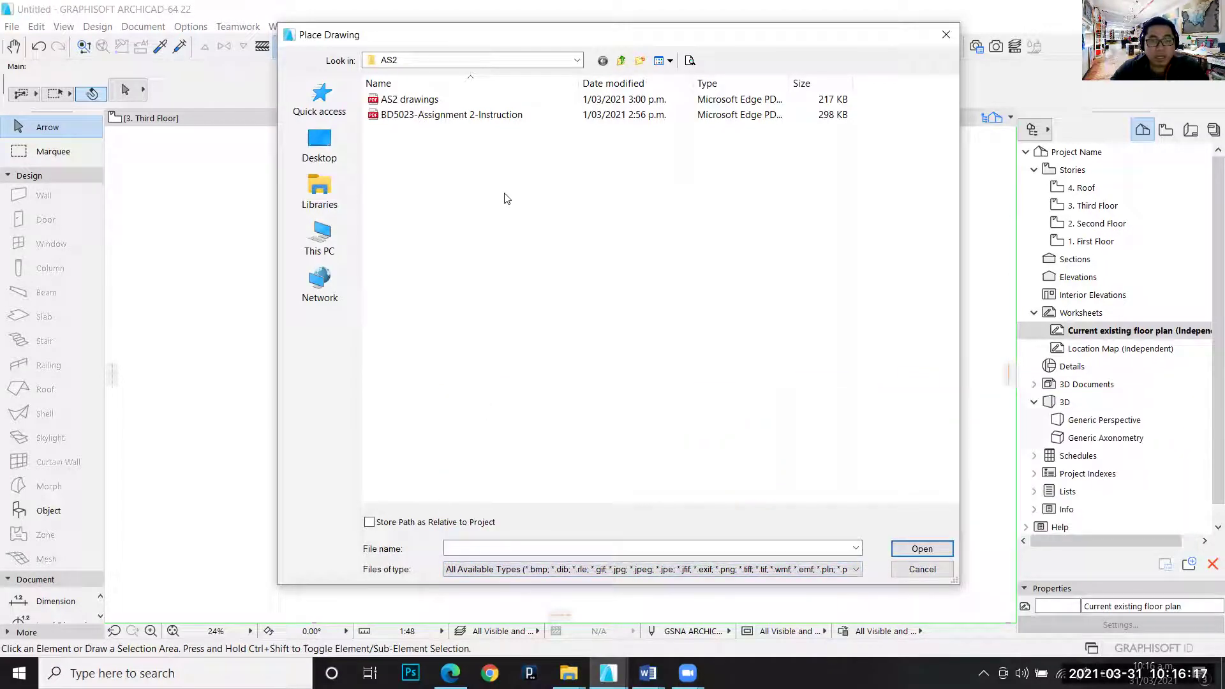
left_click(425, 100)
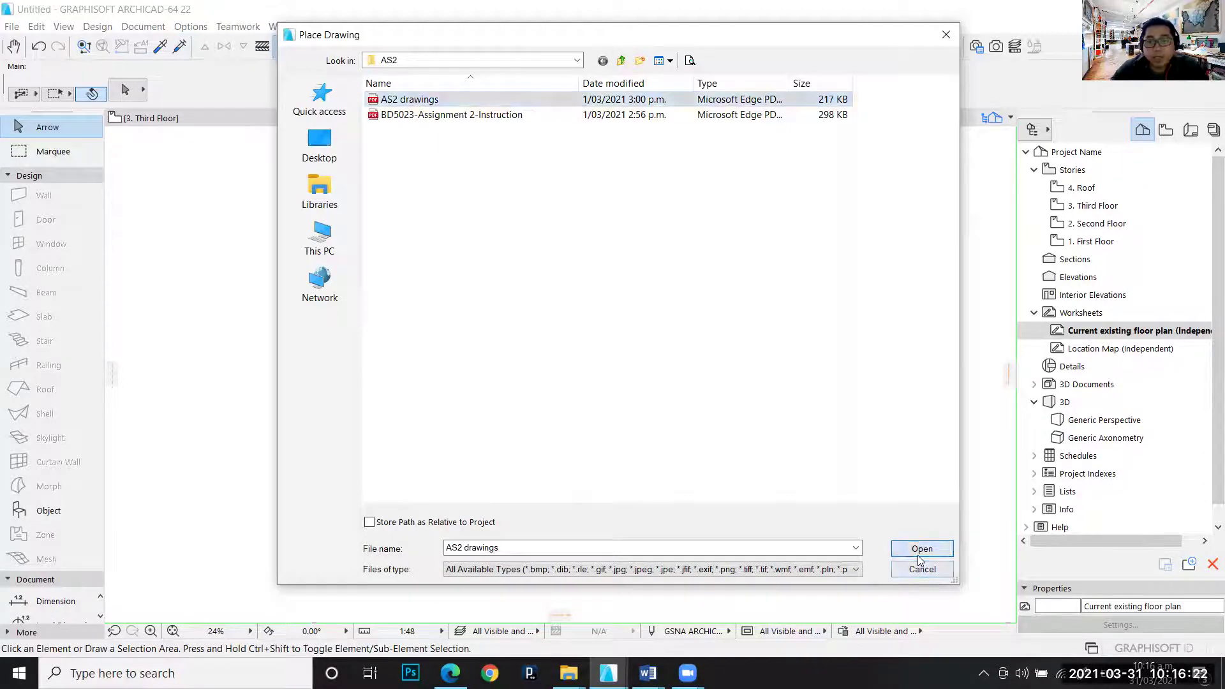
left_click(921, 553)
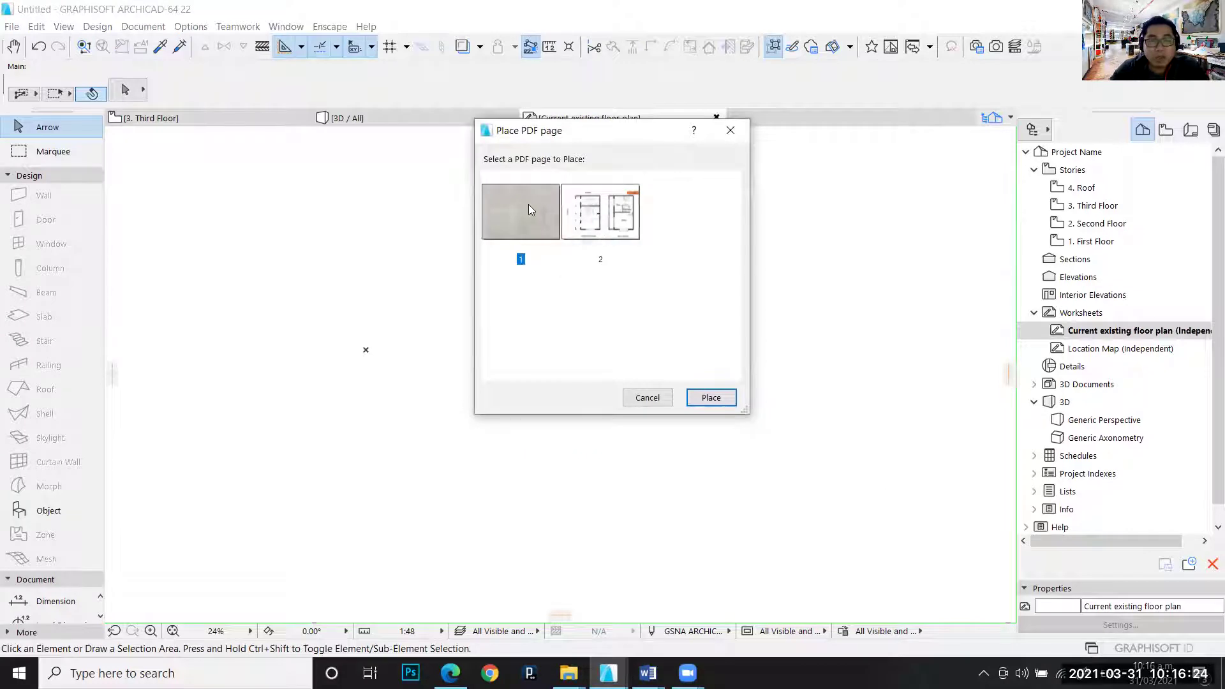
Place page 2 of the PDF, containing the ground and first floor plans, near the worksheet origin
left_click(607, 223)
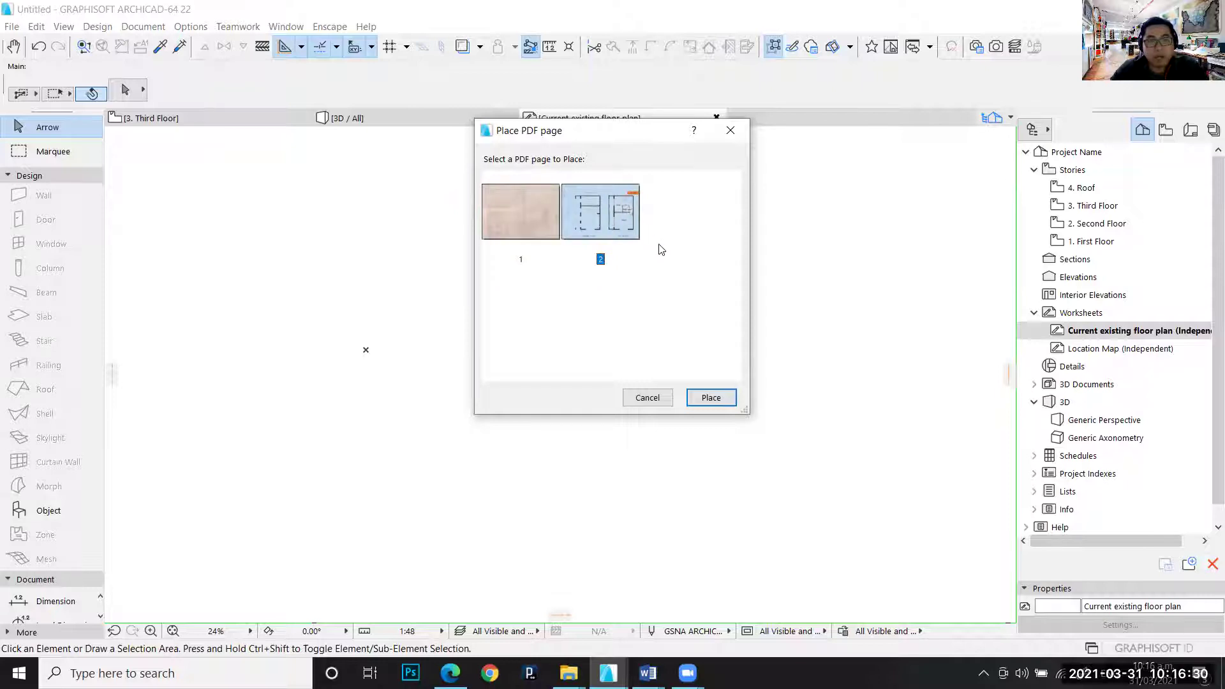
left_click(712, 397)
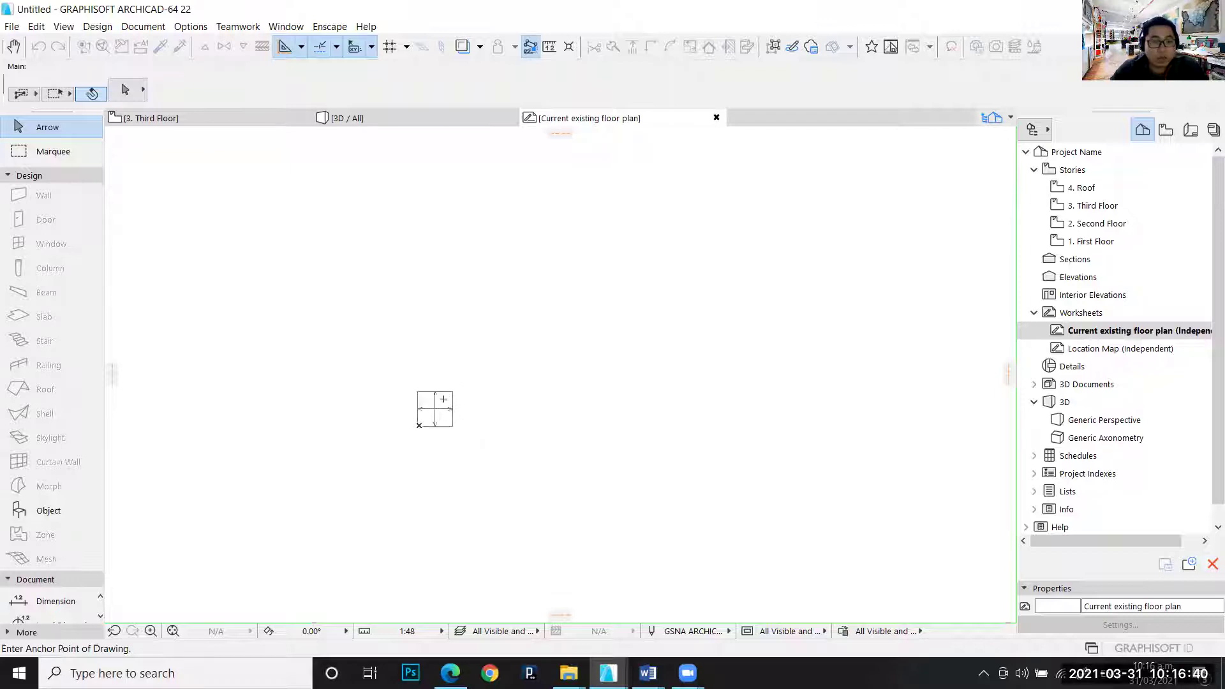
left_click(444, 397)
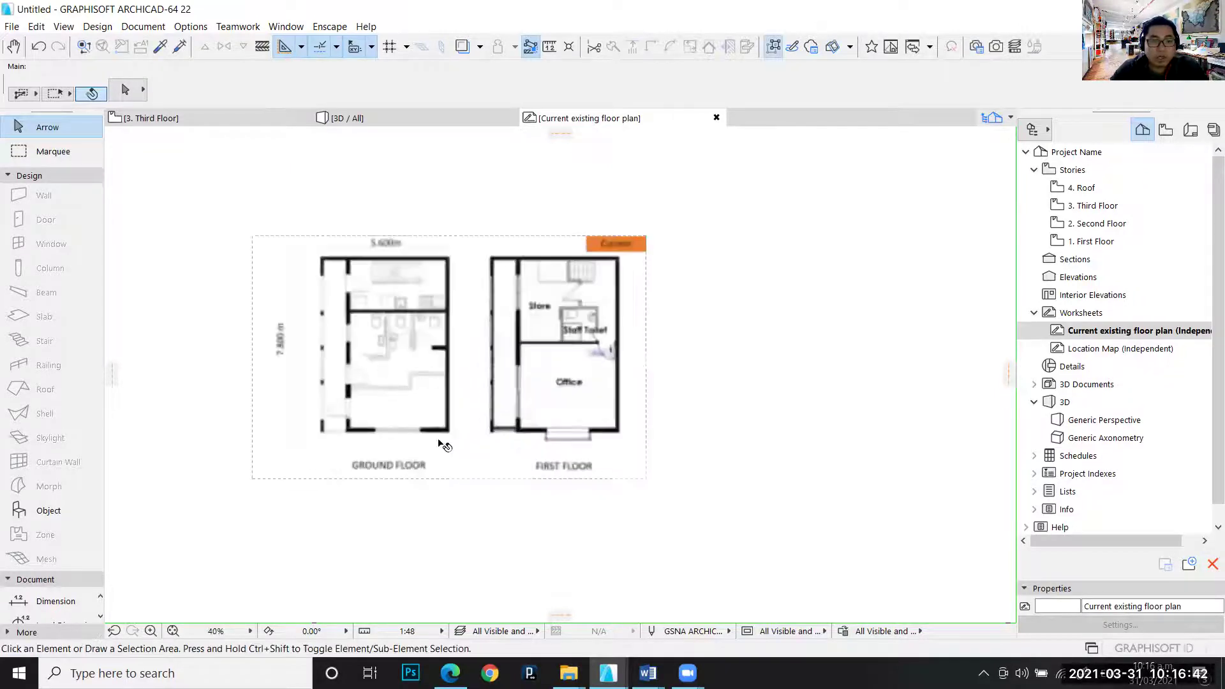
scroll(354, 385, "up", 3)
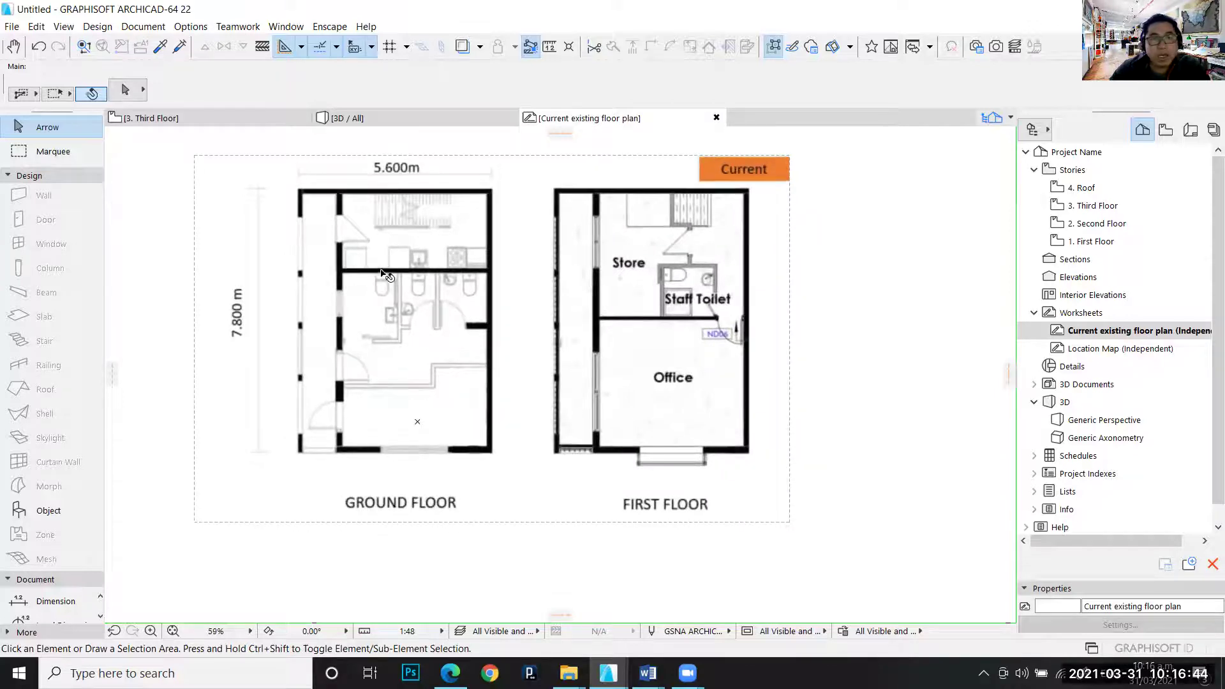
scroll(890, 354, "down", 2)
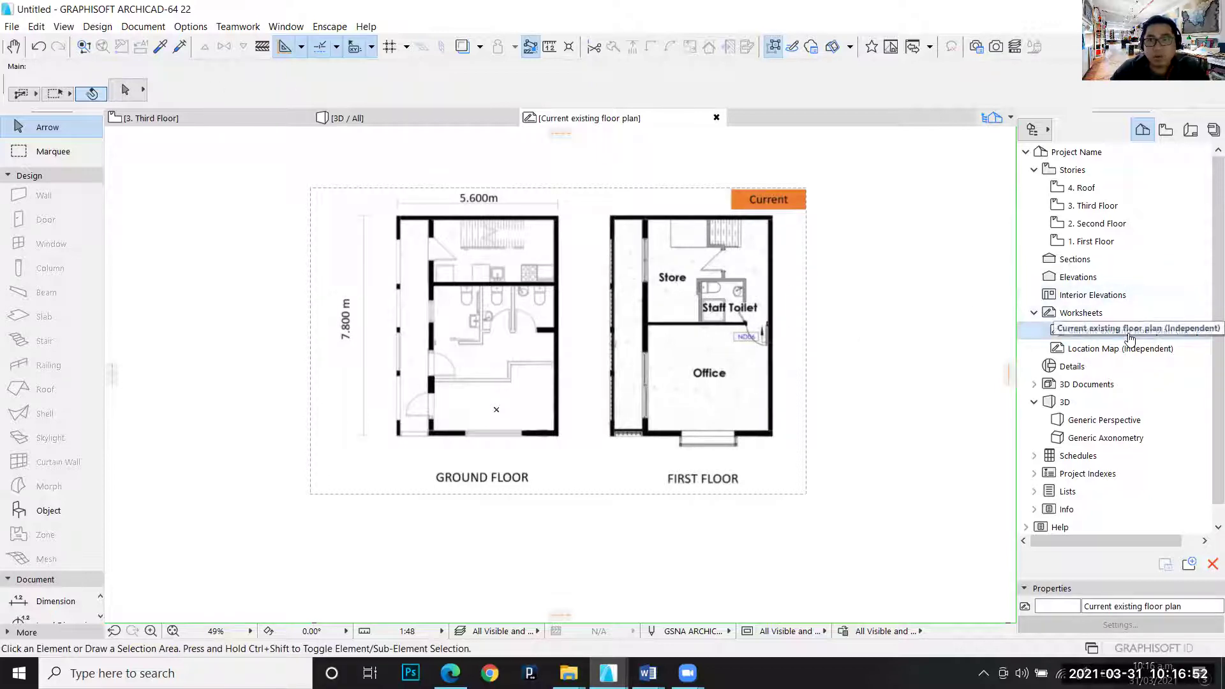
left_click(12, 26)
mouse_move(67, 246)
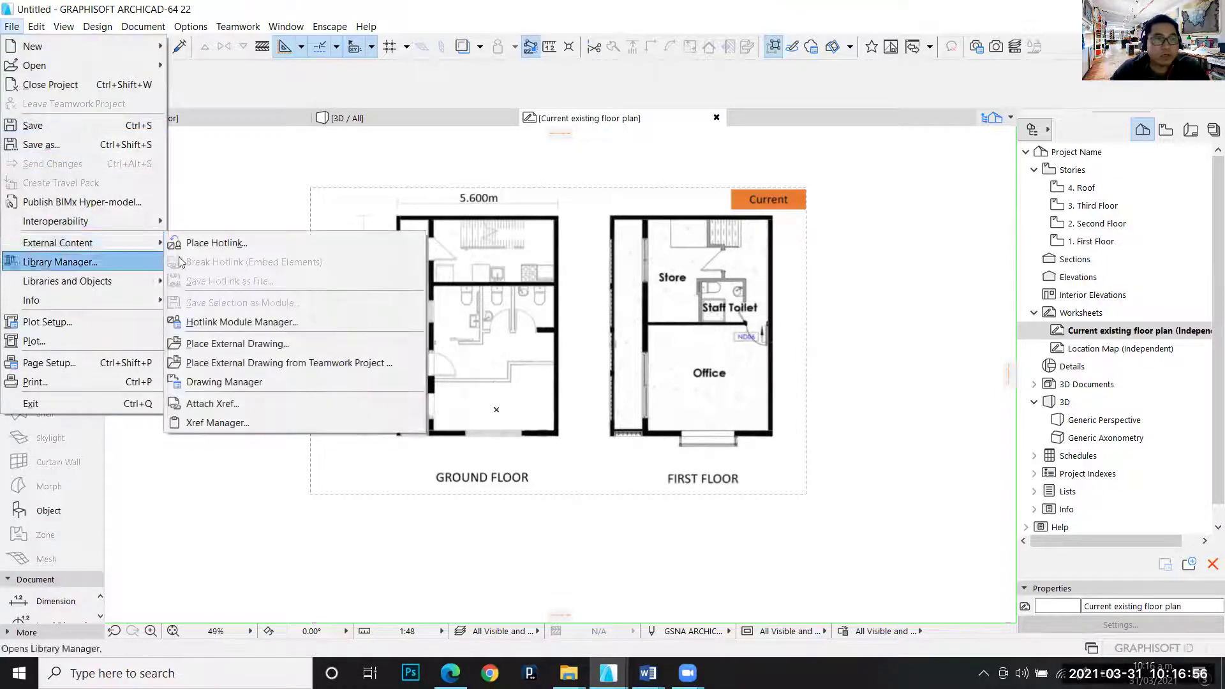
left_click(274, 344)
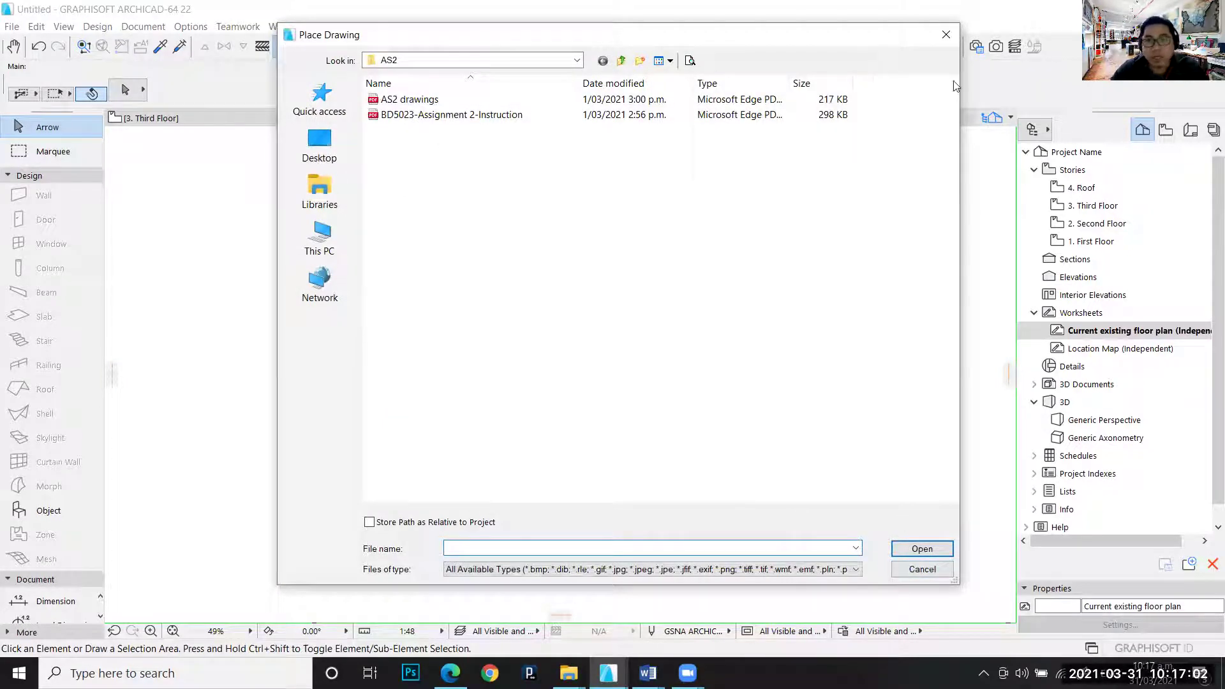
left_click(946, 35)
Try to measure the ground floor plan's overall width, starting at the left end of its 5.600m dimension line
scroll(408, 287, "down", 2)
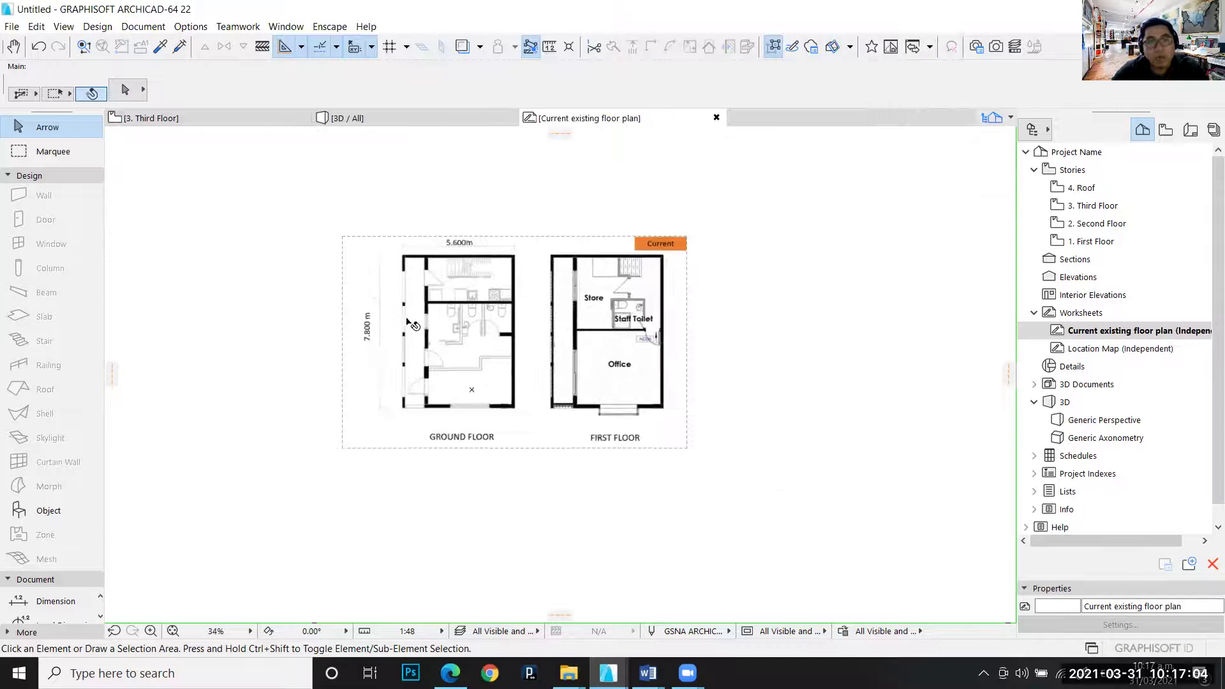
scroll(382, 275, "up", 3)
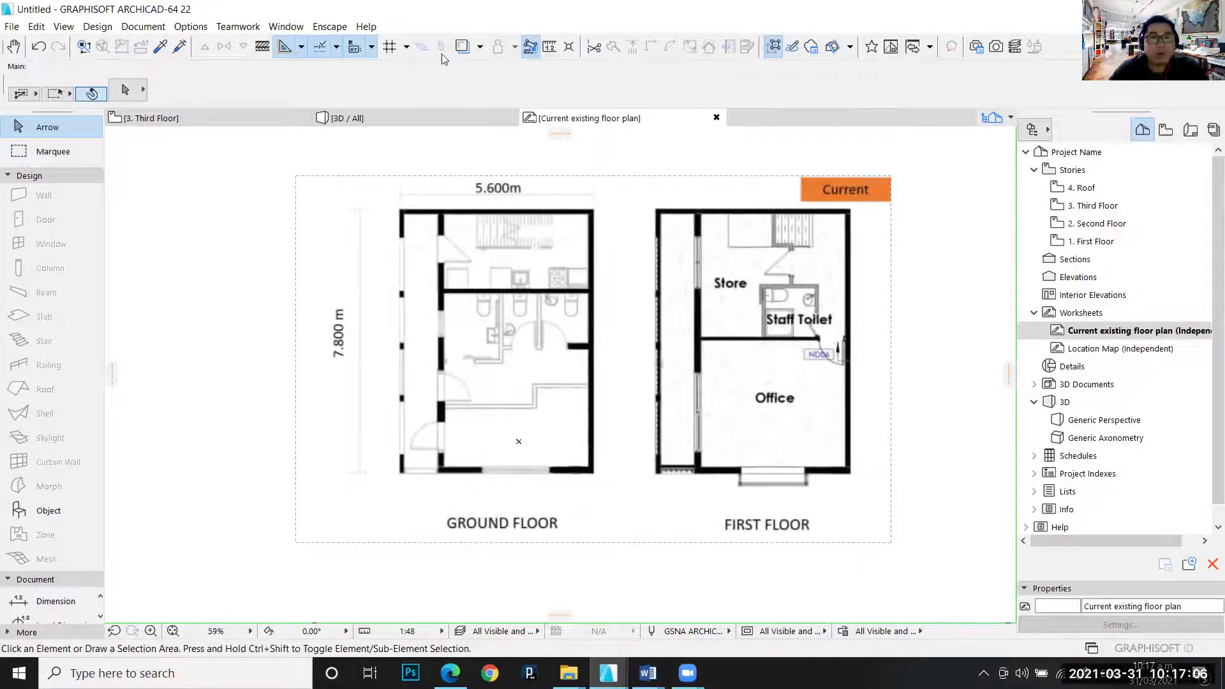
left_click(550, 48)
scroll(395, 204, "up", 3)
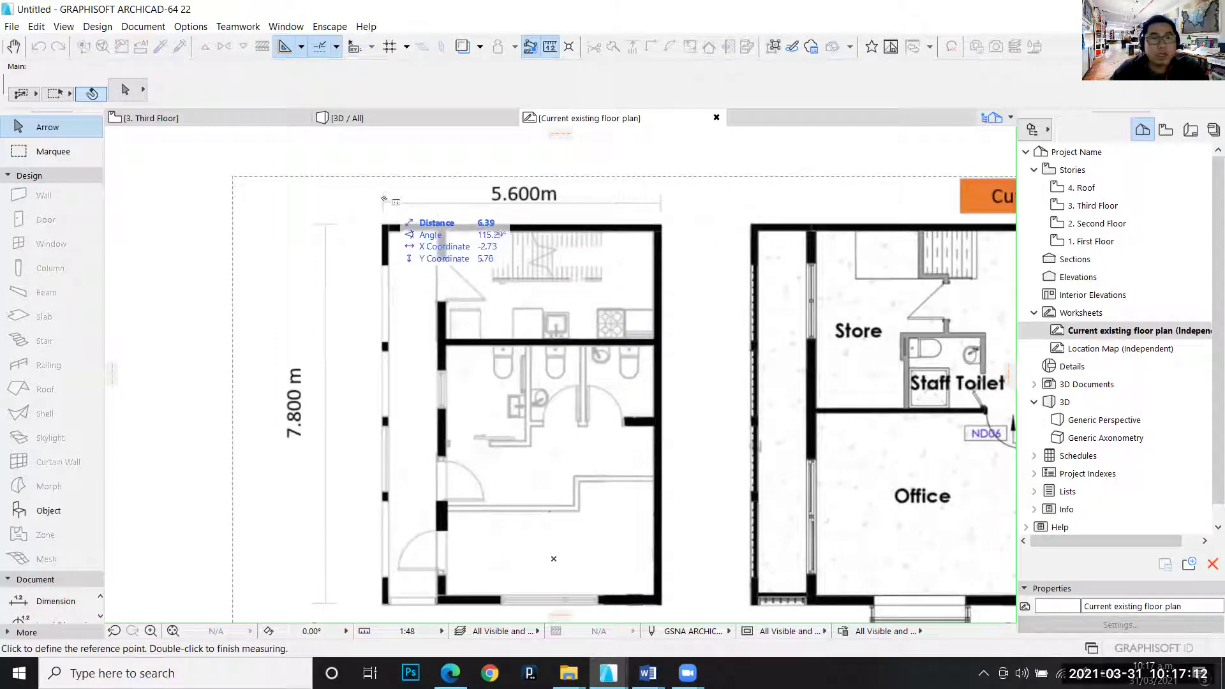
left_click(383, 199)
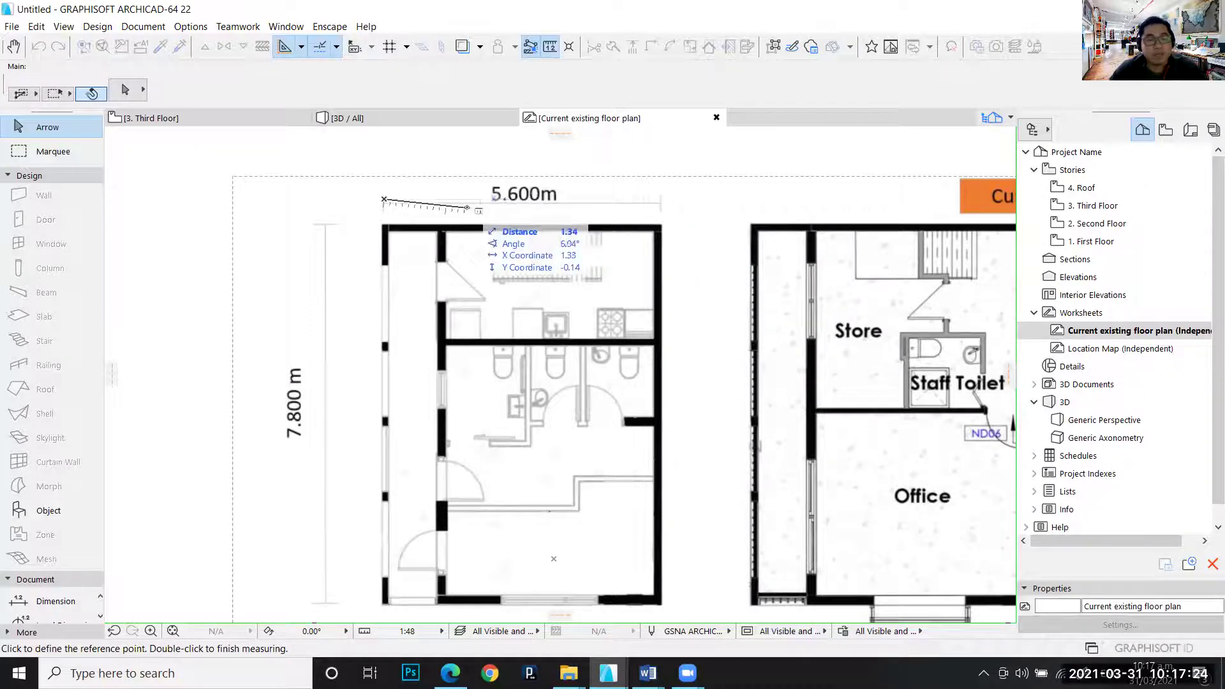
scroll(465, 208, "down", 3)
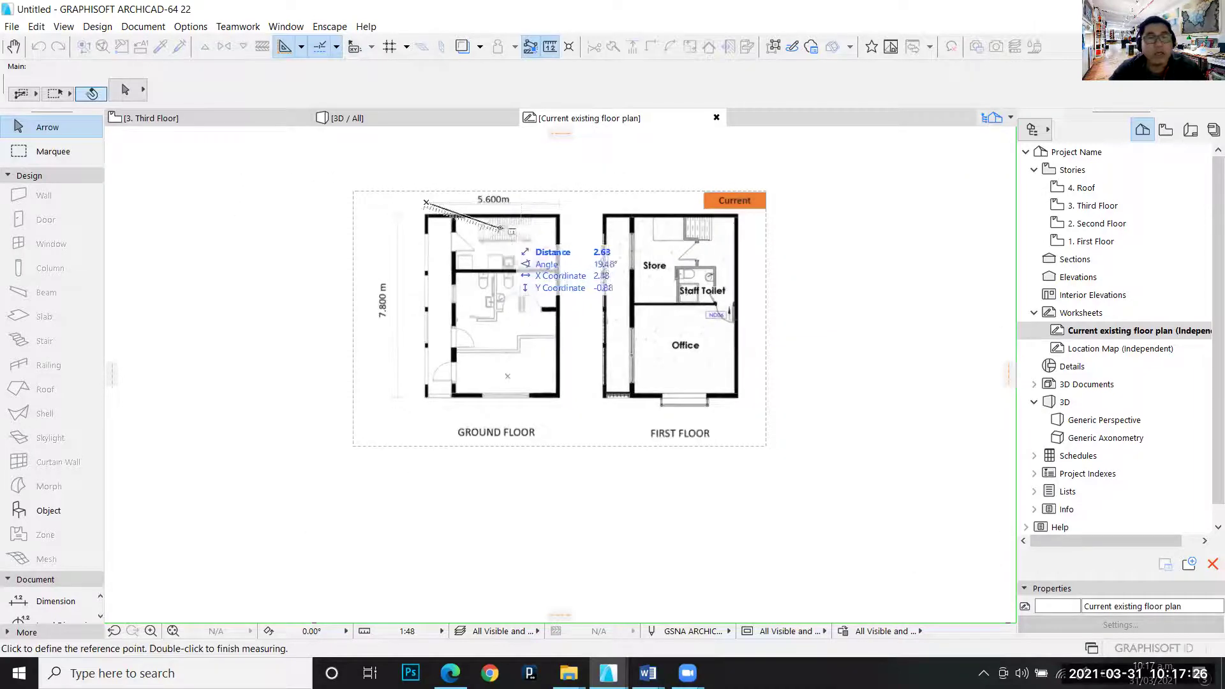
key("Escape")
left_click(504, 233)
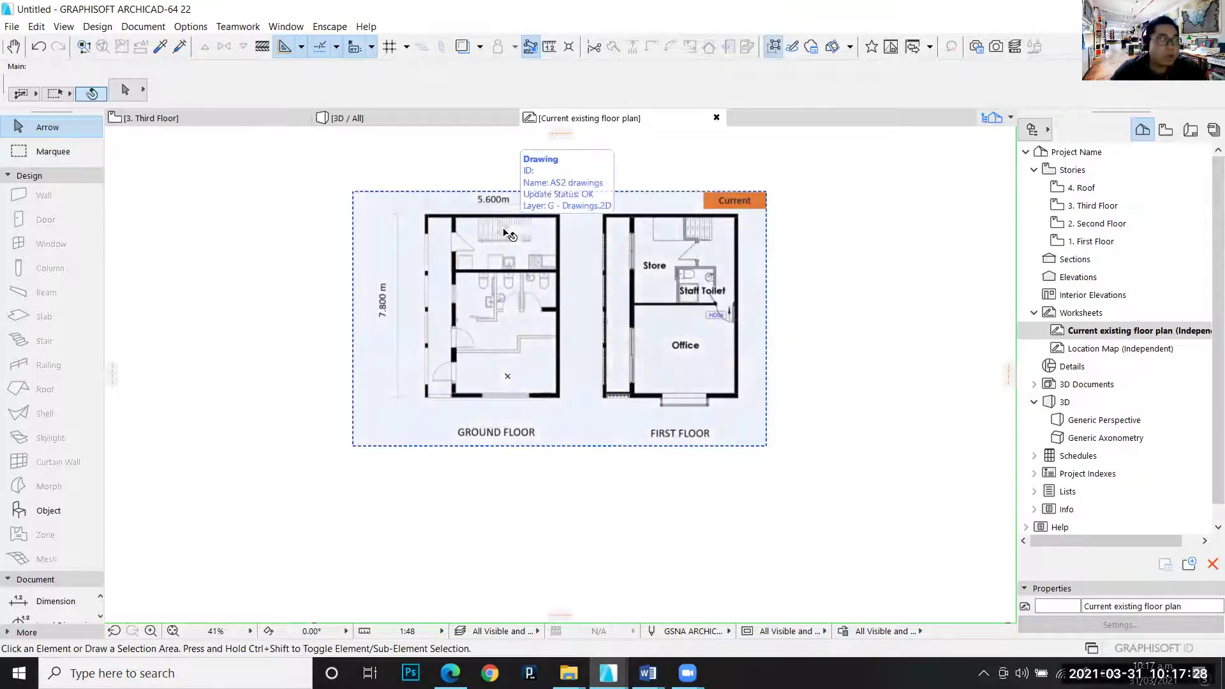
left_click(836, 248)
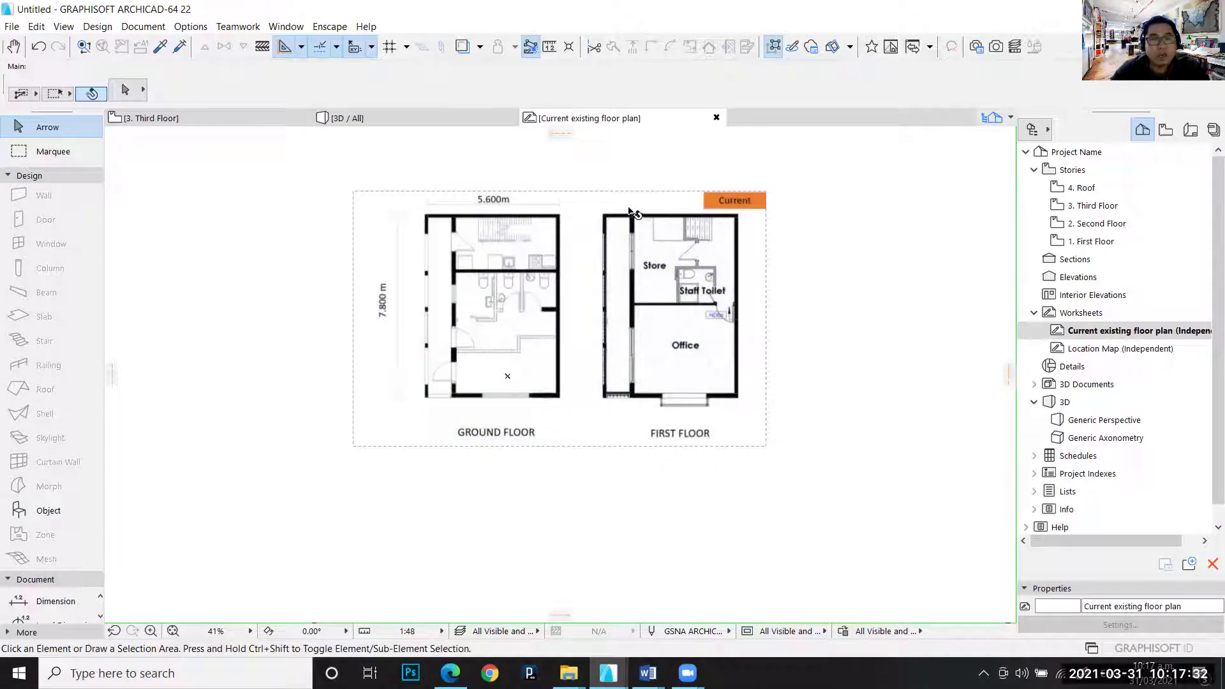
left_click(759, 259)
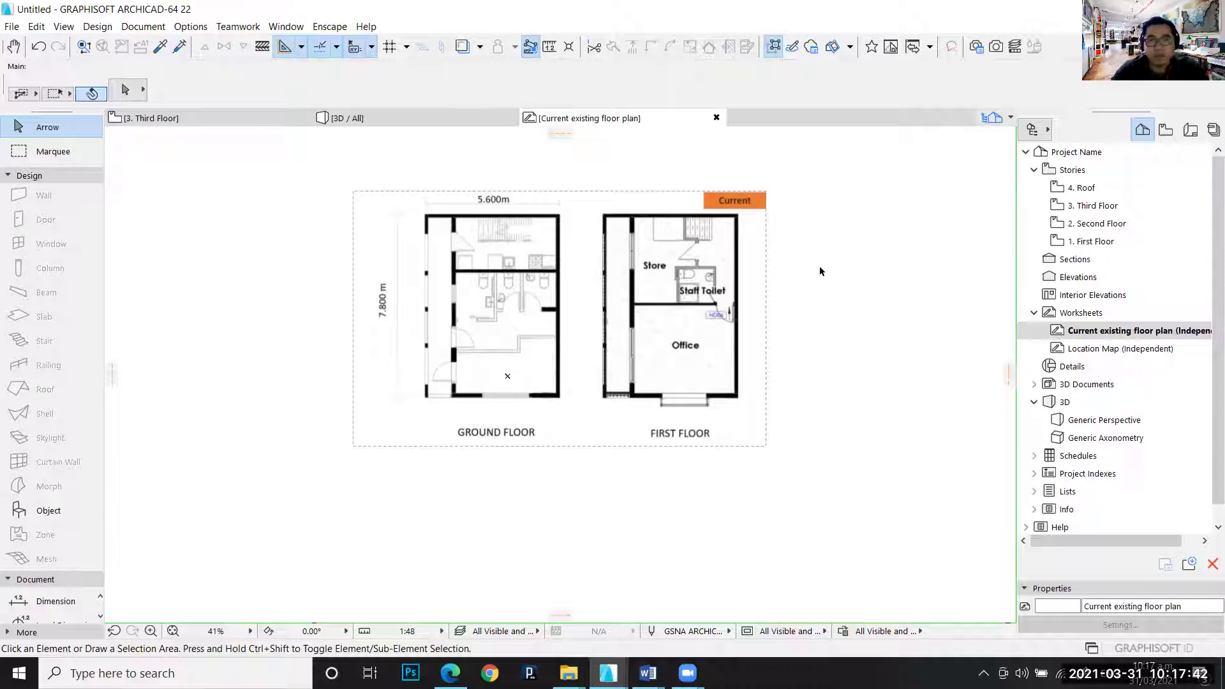
Resize the placed plan drawing graphically, scaling the ground floor plan's 5.600m dimension line from its left end to a length of 5.6 m
left_click(660, 257)
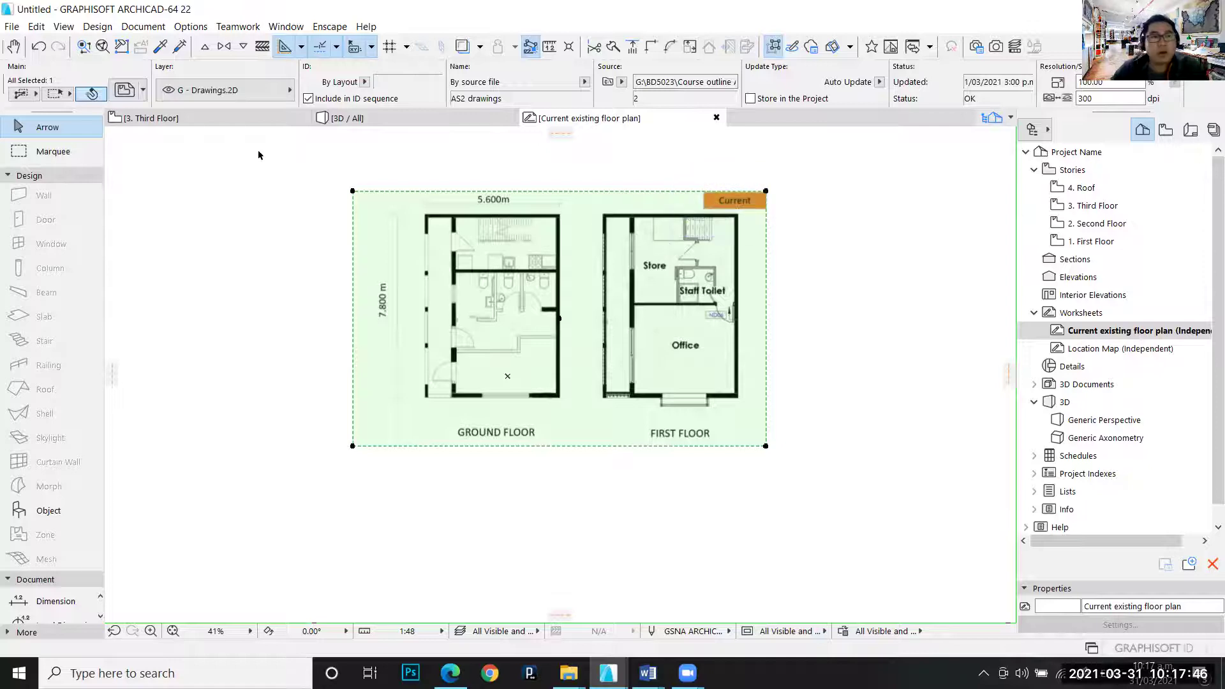
left_click(37, 25)
mouse_move(204, 362)
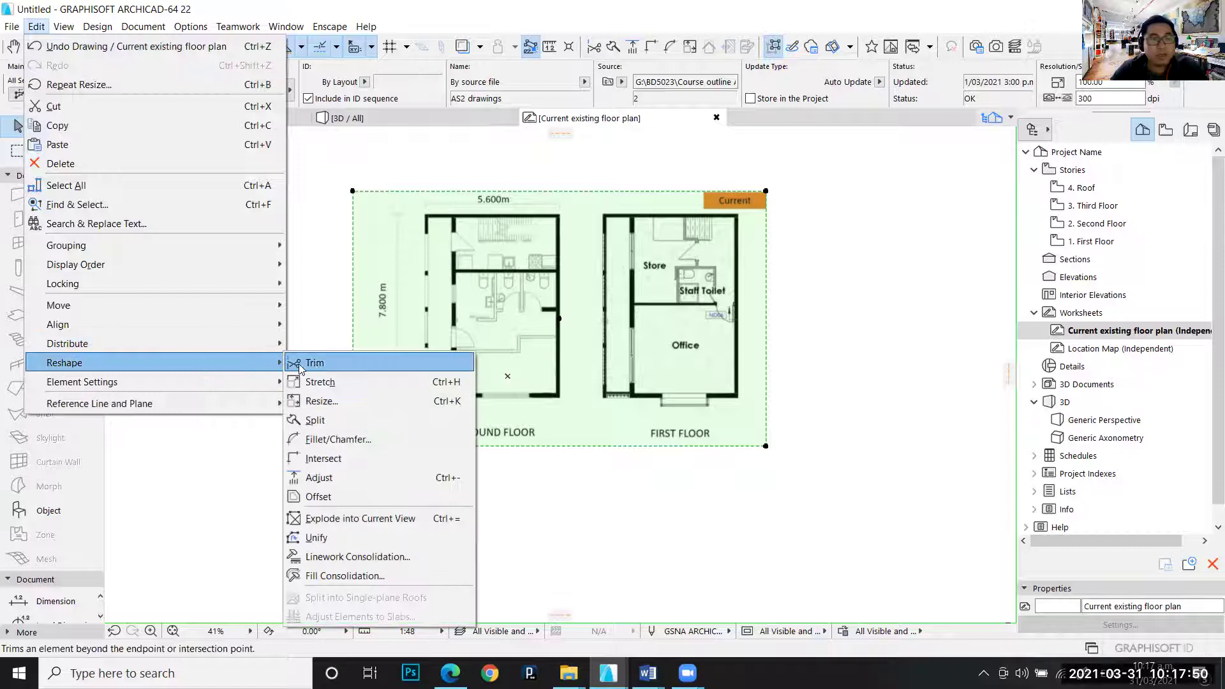
left_click(329, 403)
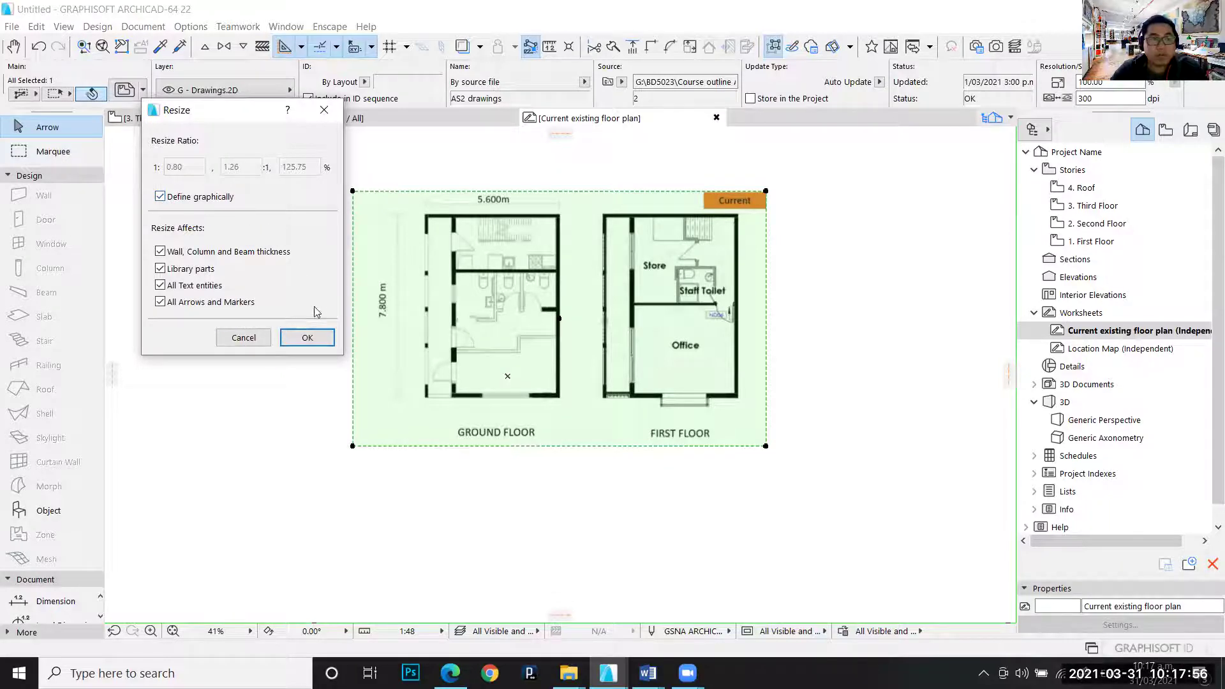
left_click(309, 337)
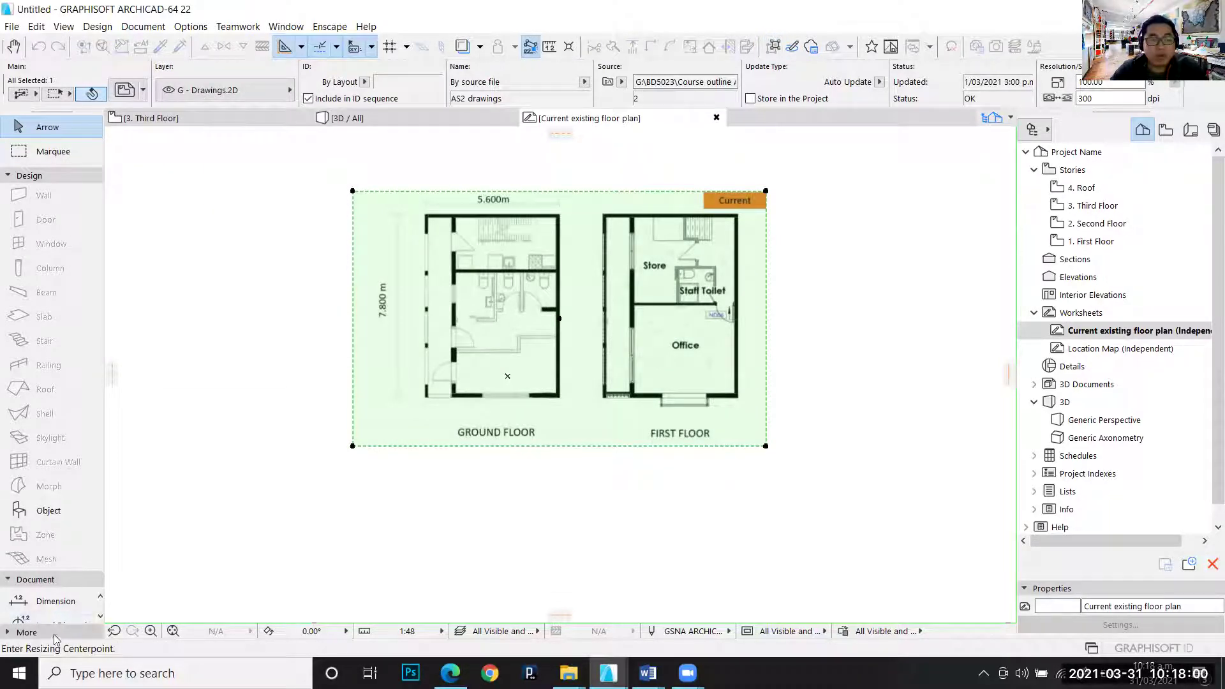
scroll(487, 220, "up", 5)
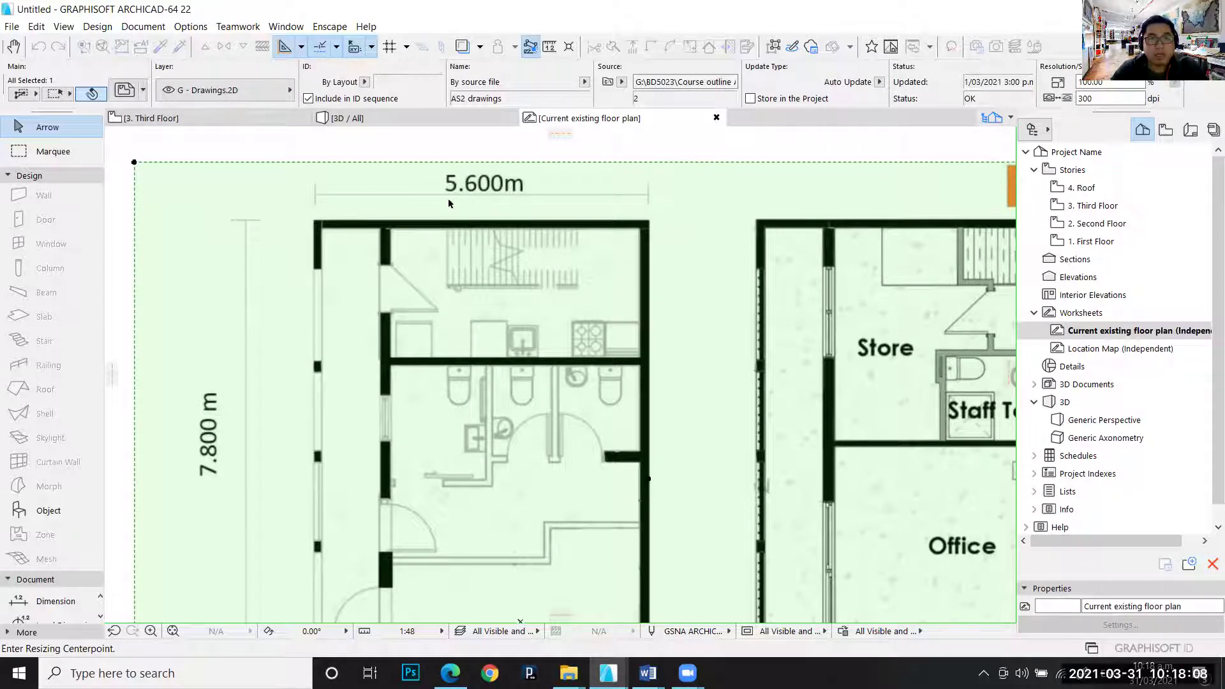
left_click(315, 196)
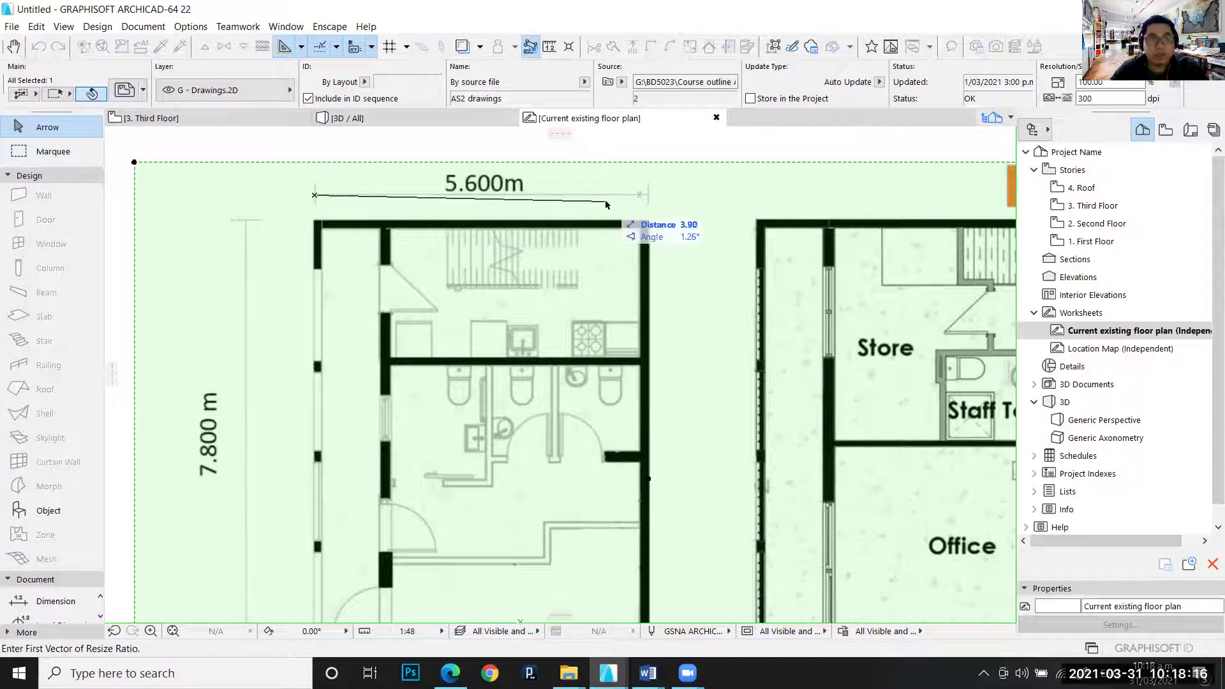
left_click(649, 196)
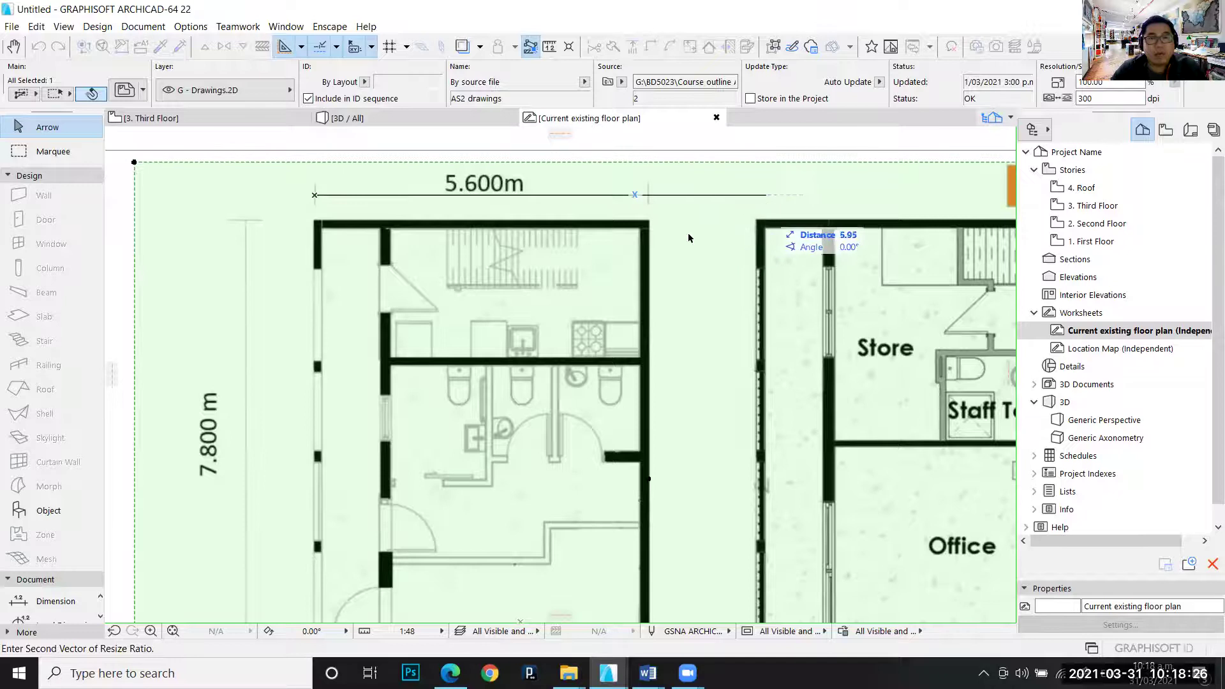
left_click(703, 258)
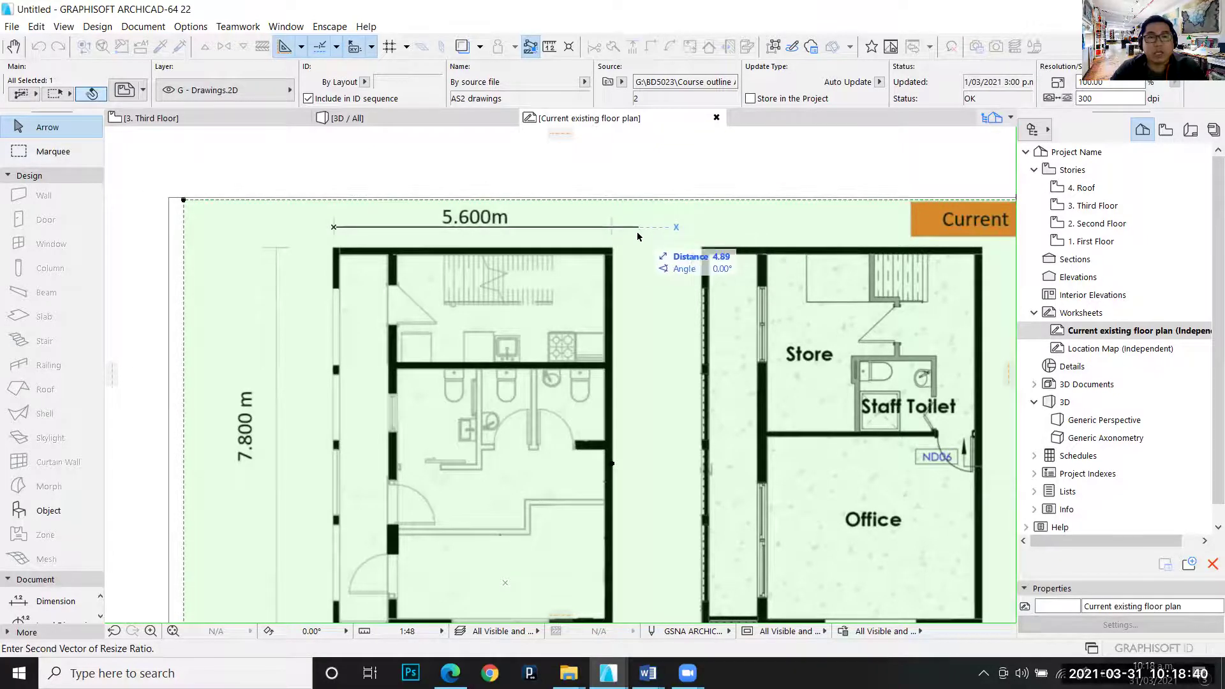
type("5.")
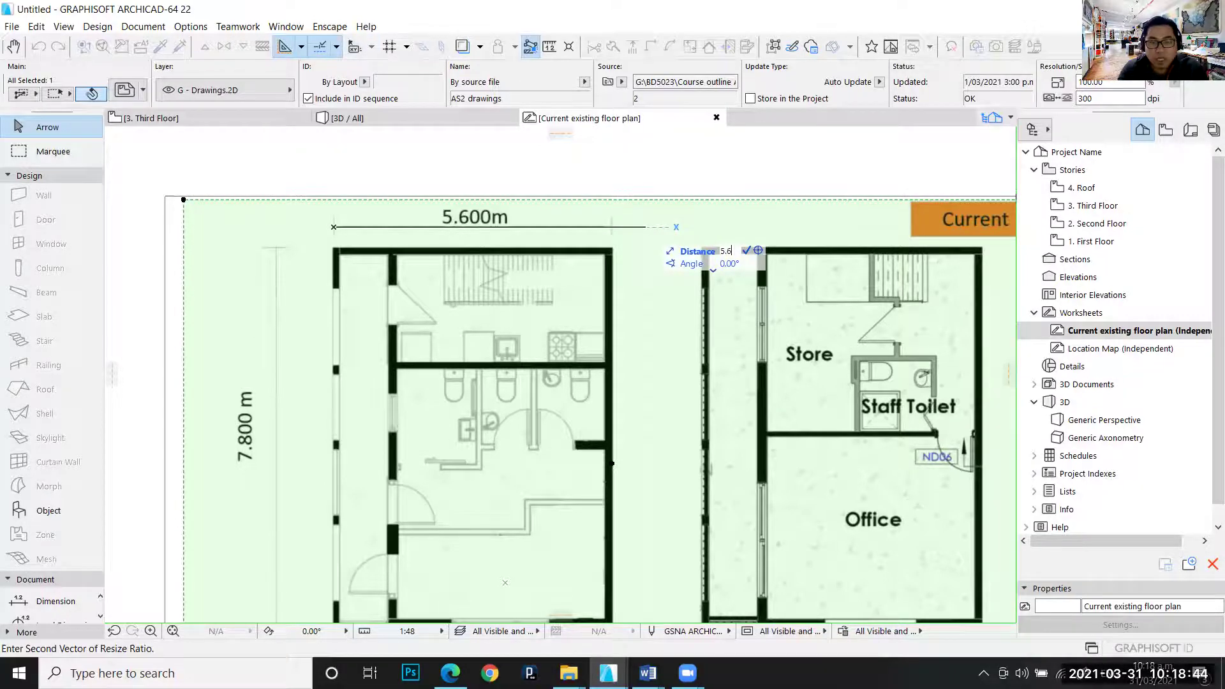
type("6")
key("Return")
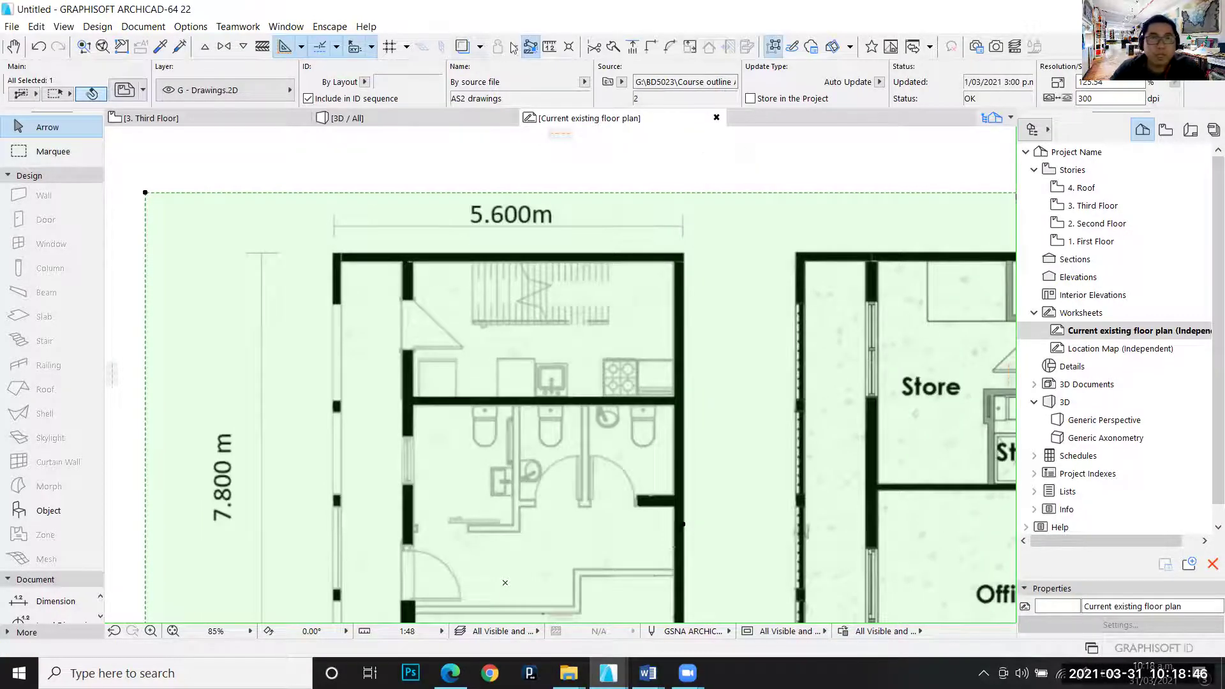
Measure the ground floor plan's overall width along its 5.600m dimension line
left_click(549, 47)
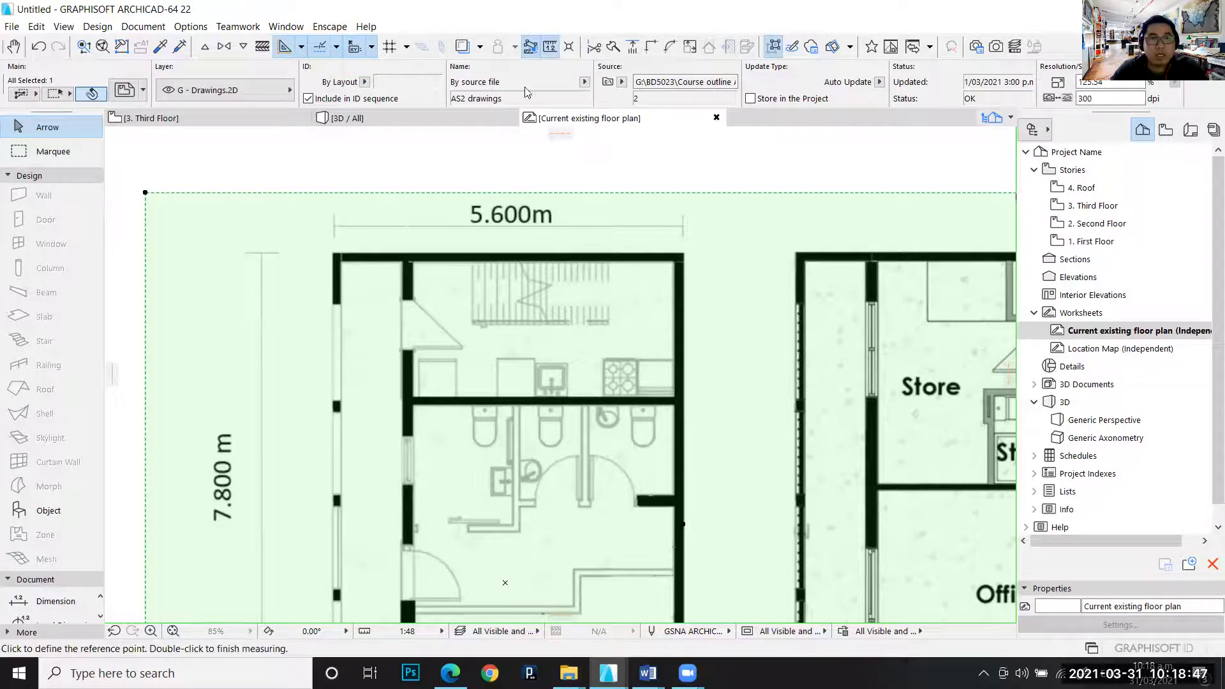
left_click(336, 225)
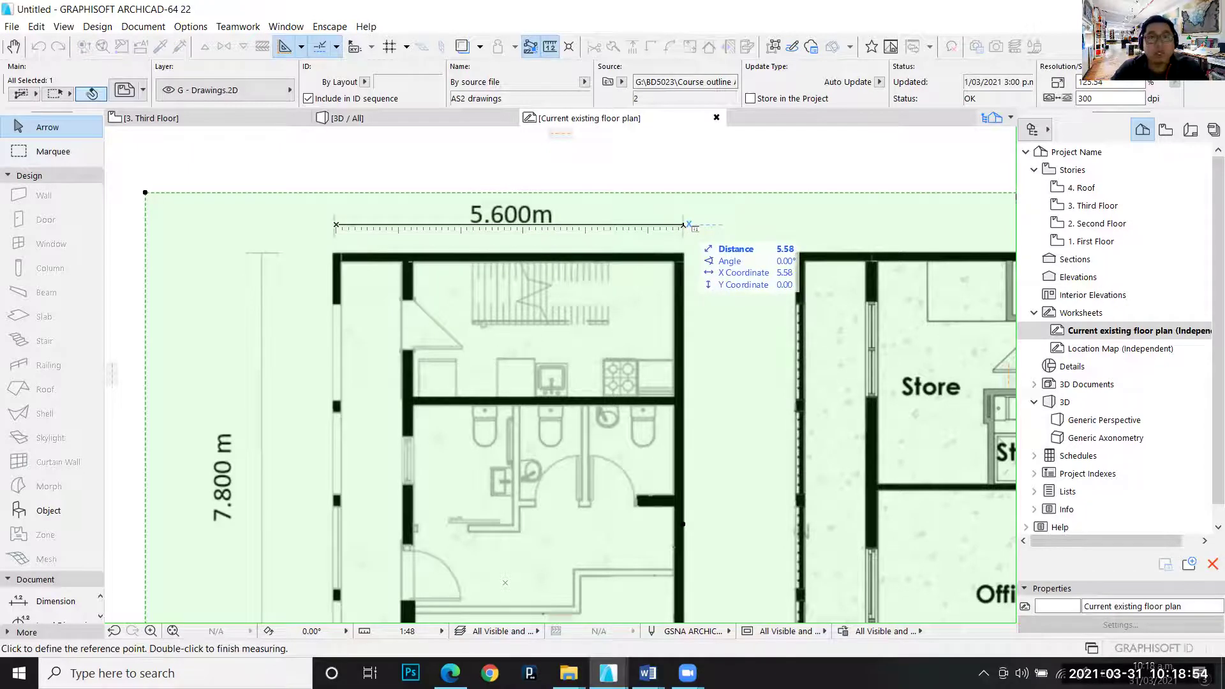
scroll(684, 224, "down", 2)
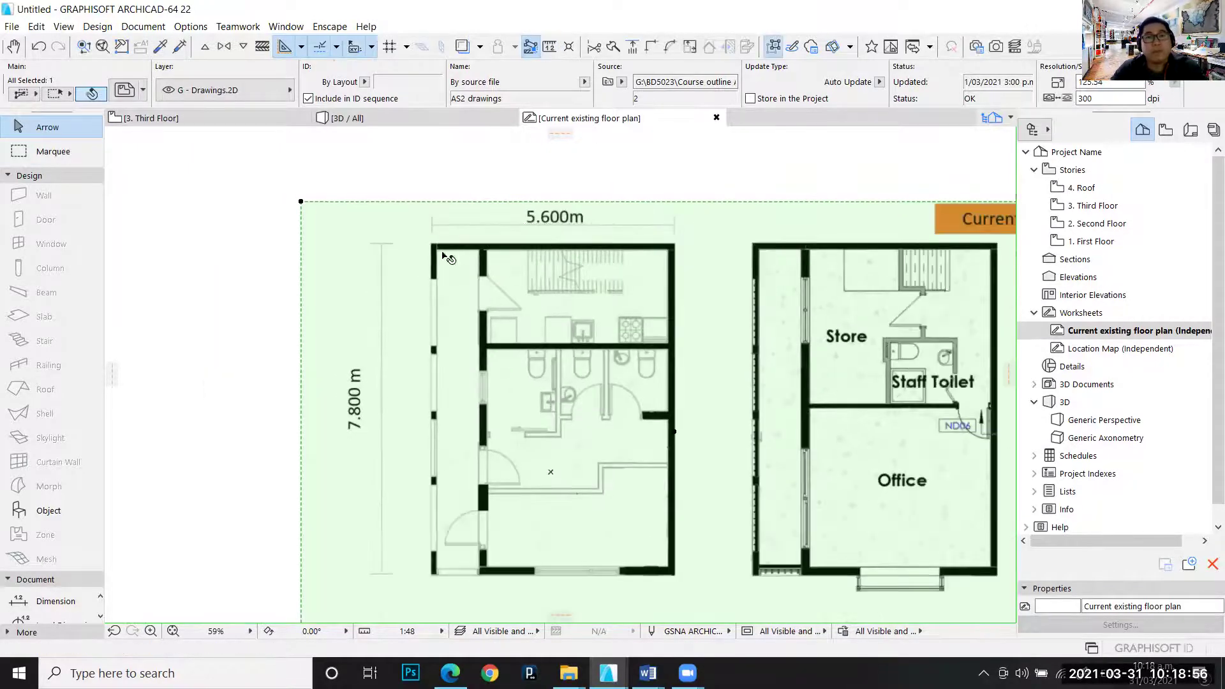
key("Escape")
scroll(368, 254, "down", 3)
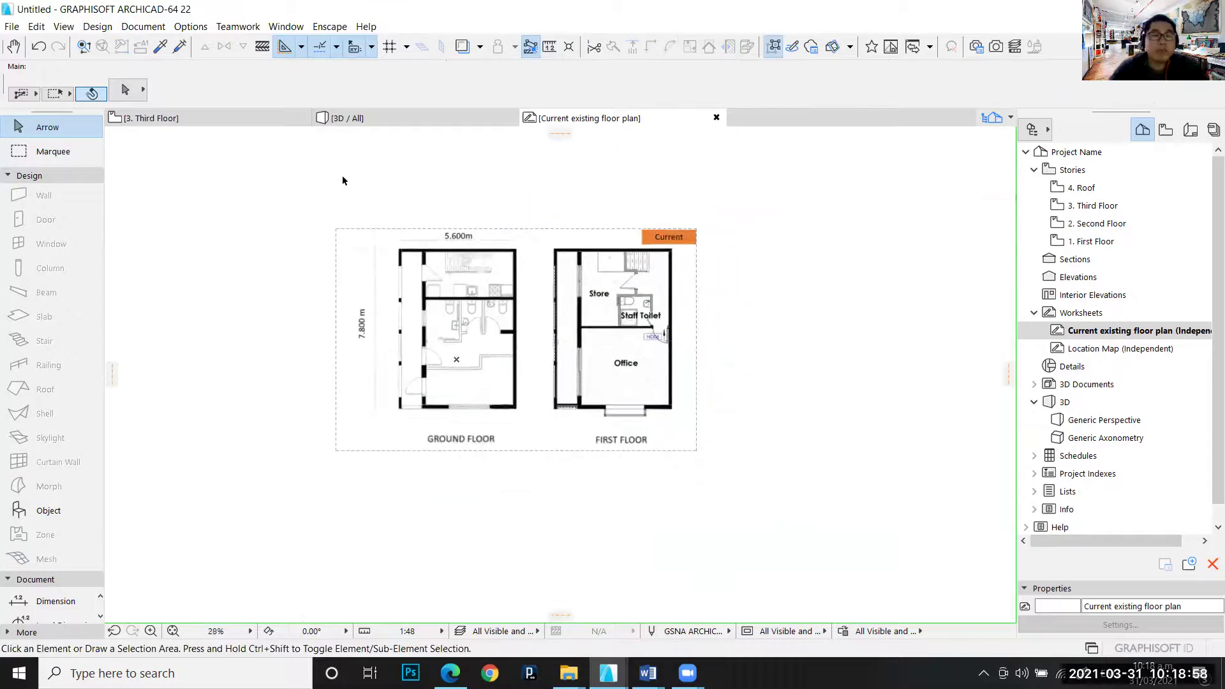
scroll(343, 180, "up", 2)
scroll(321, 195, "down", 1)
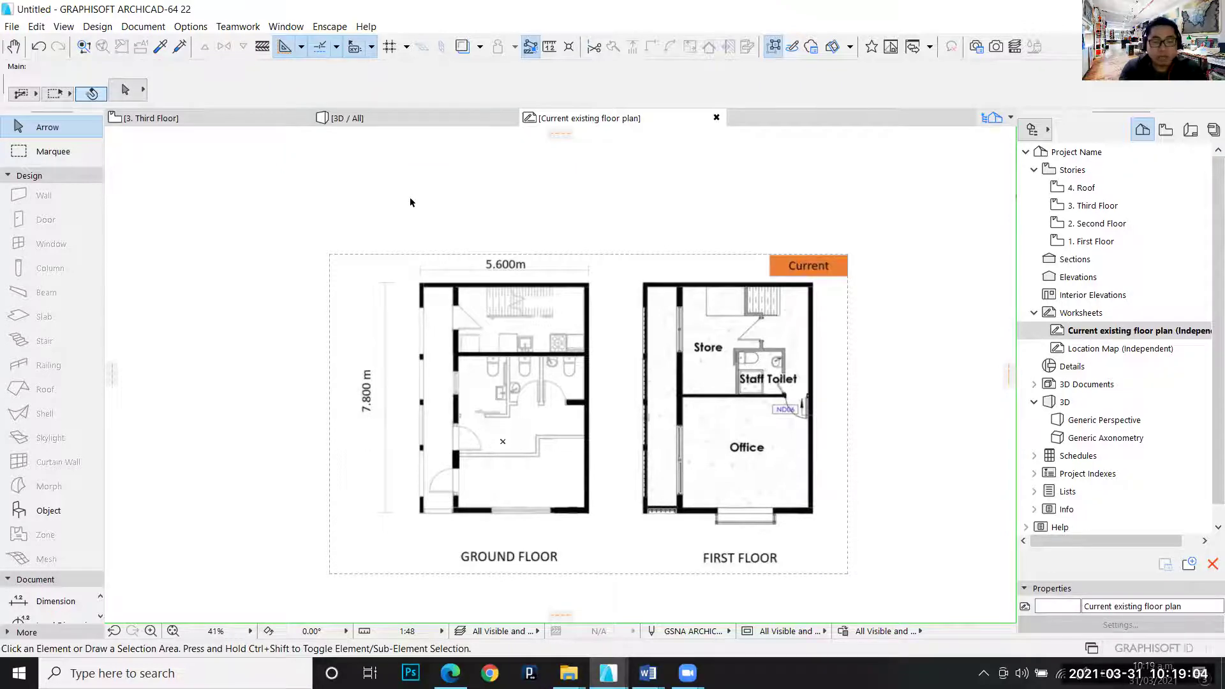
Open the resize settings for the placed plan drawing and dismiss them without resizing, leaving the drawing deselected
left_click(491, 292)
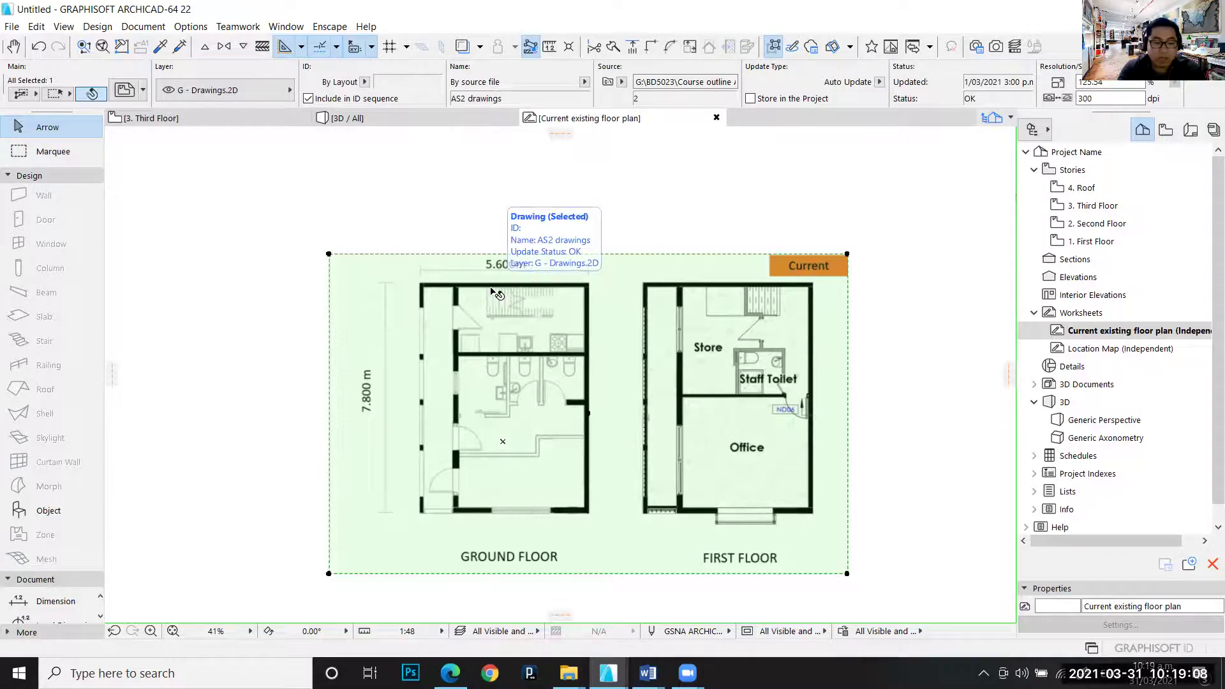
key("ctrl+k")
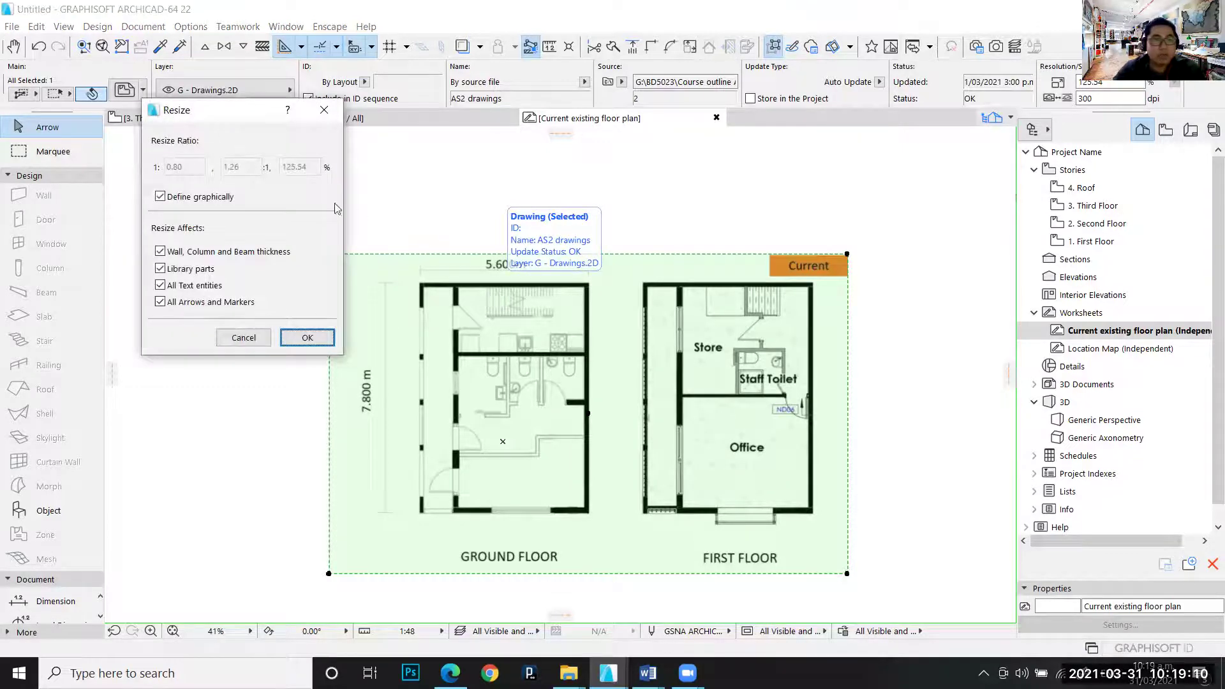
left_click(323, 111)
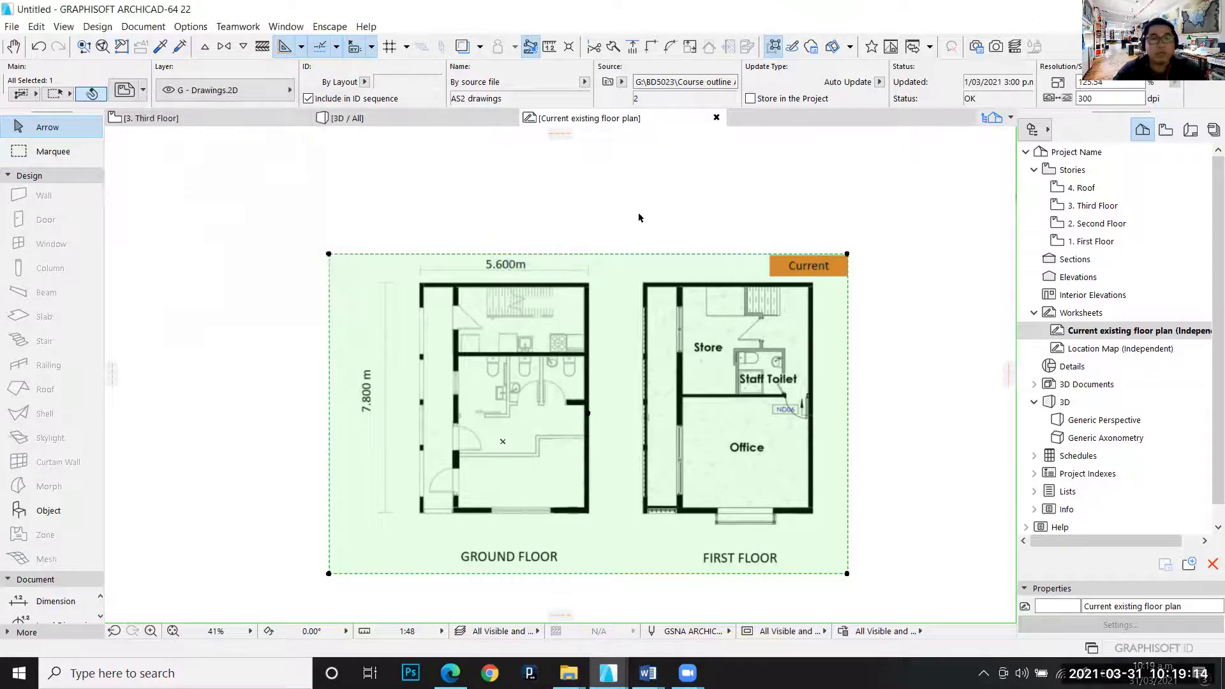
key("Escape")
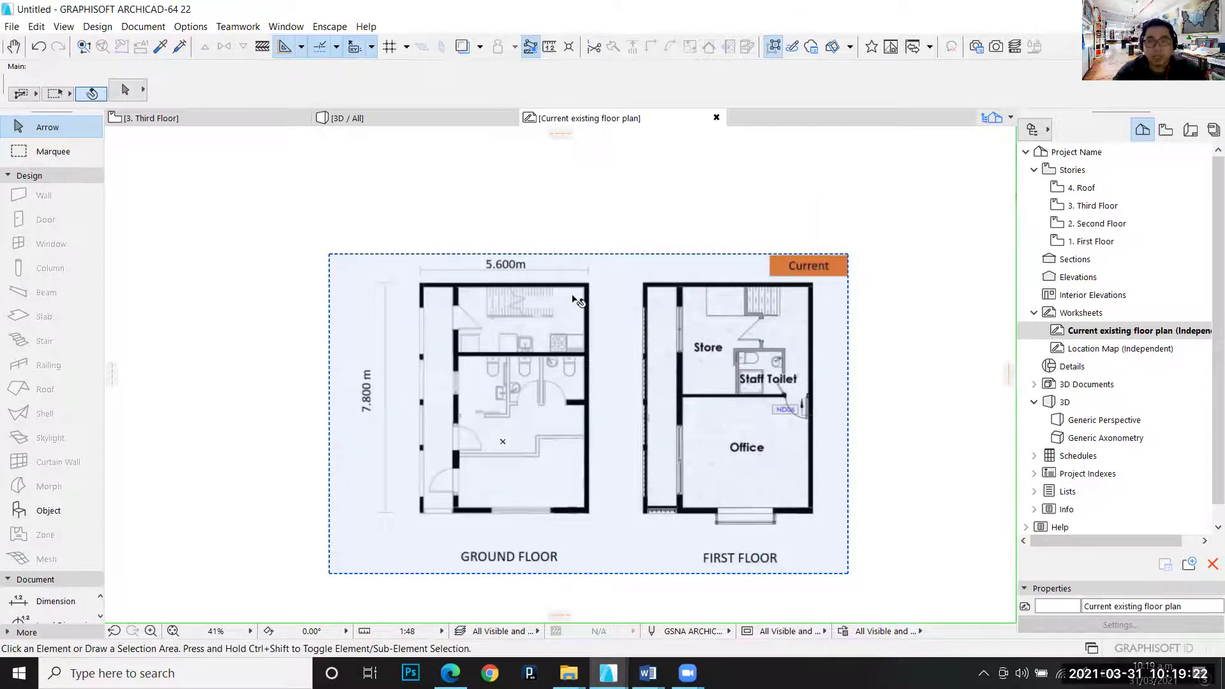
scroll(543, 287, "down", 1)
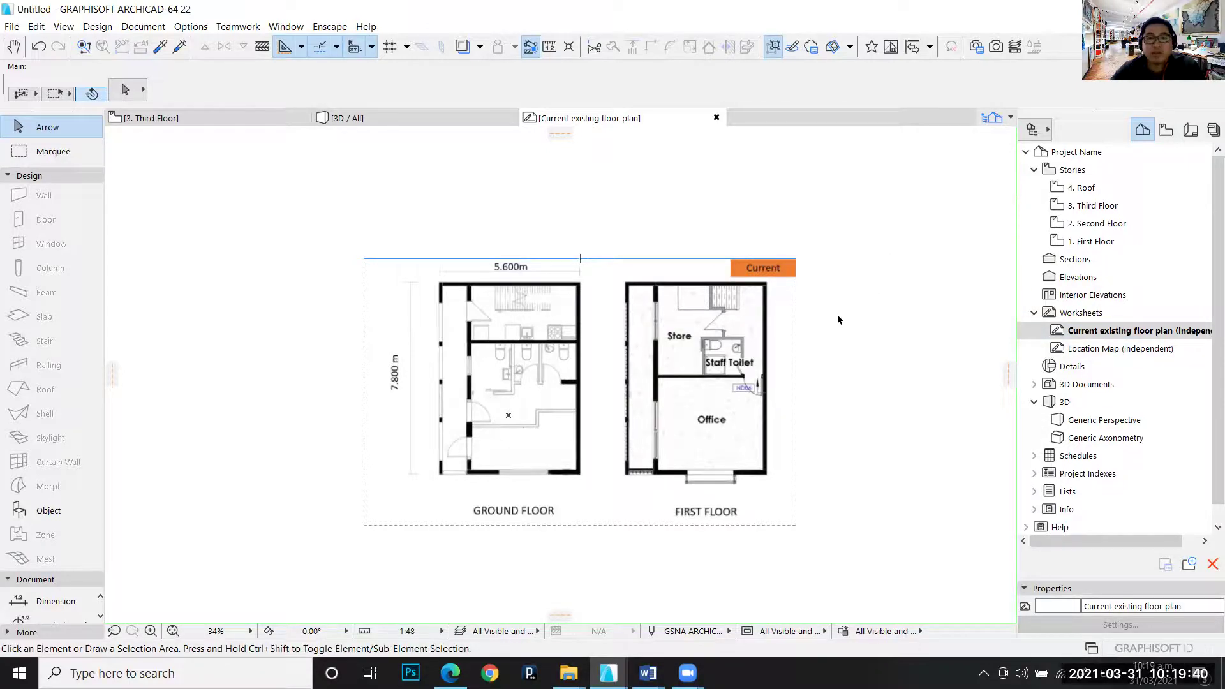
scroll(837, 320, "up", 2)
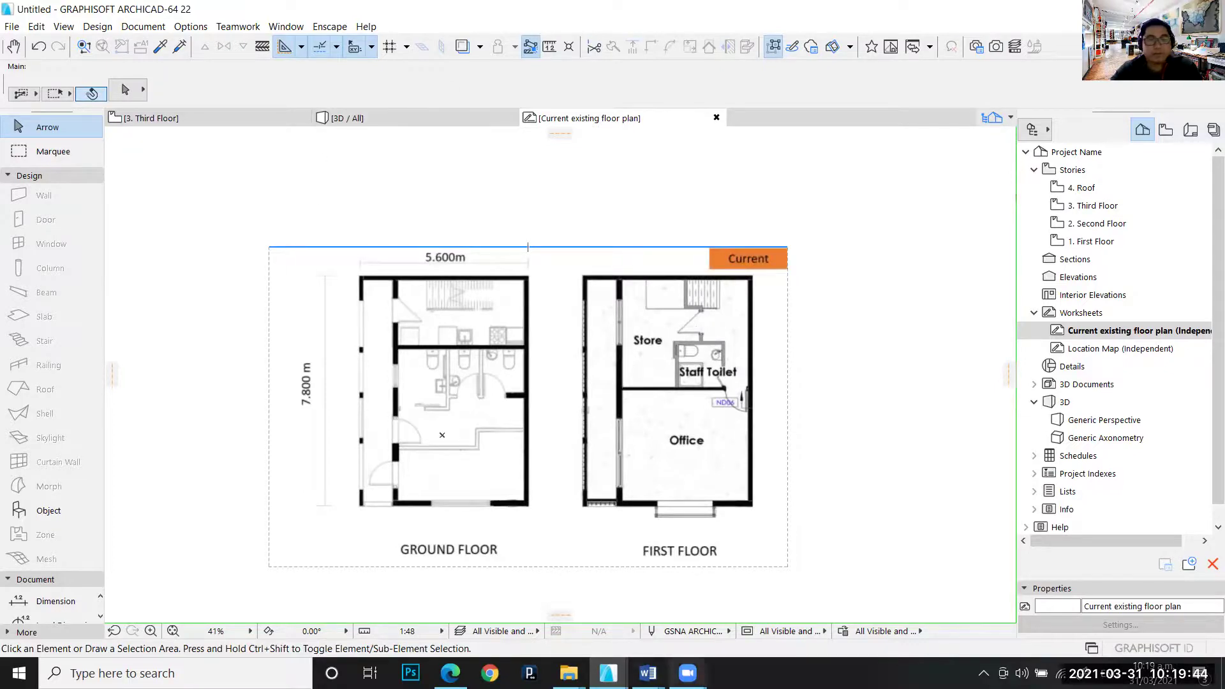
left_click(724, 619)
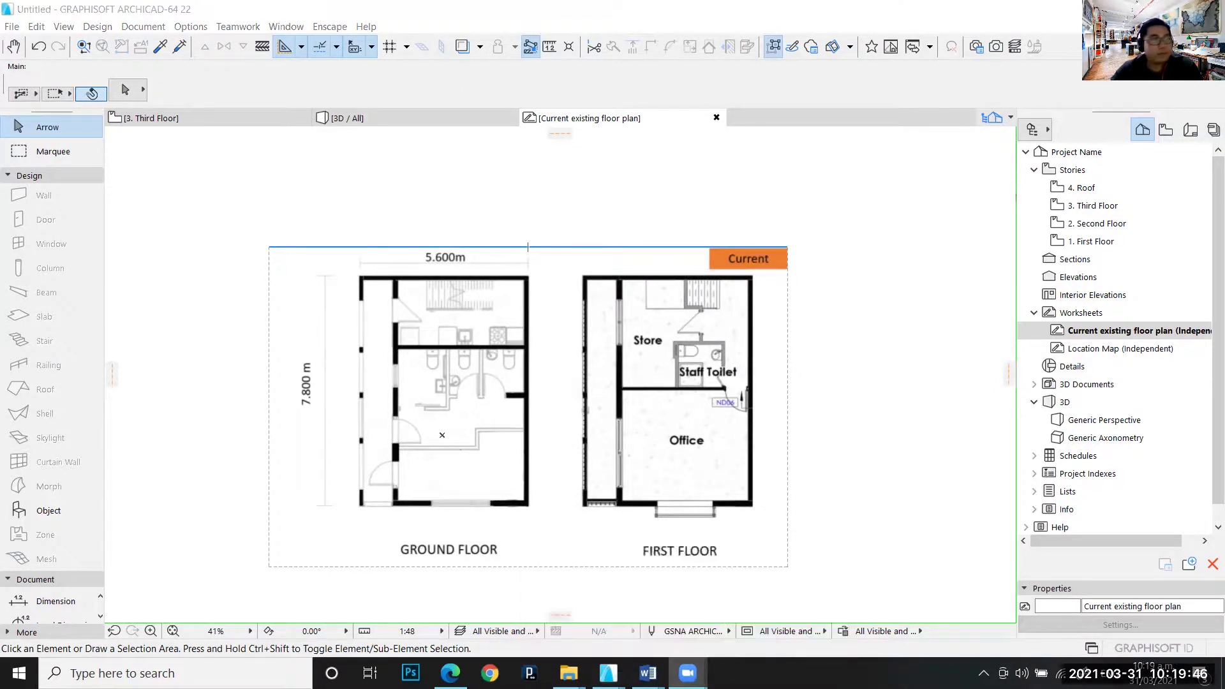